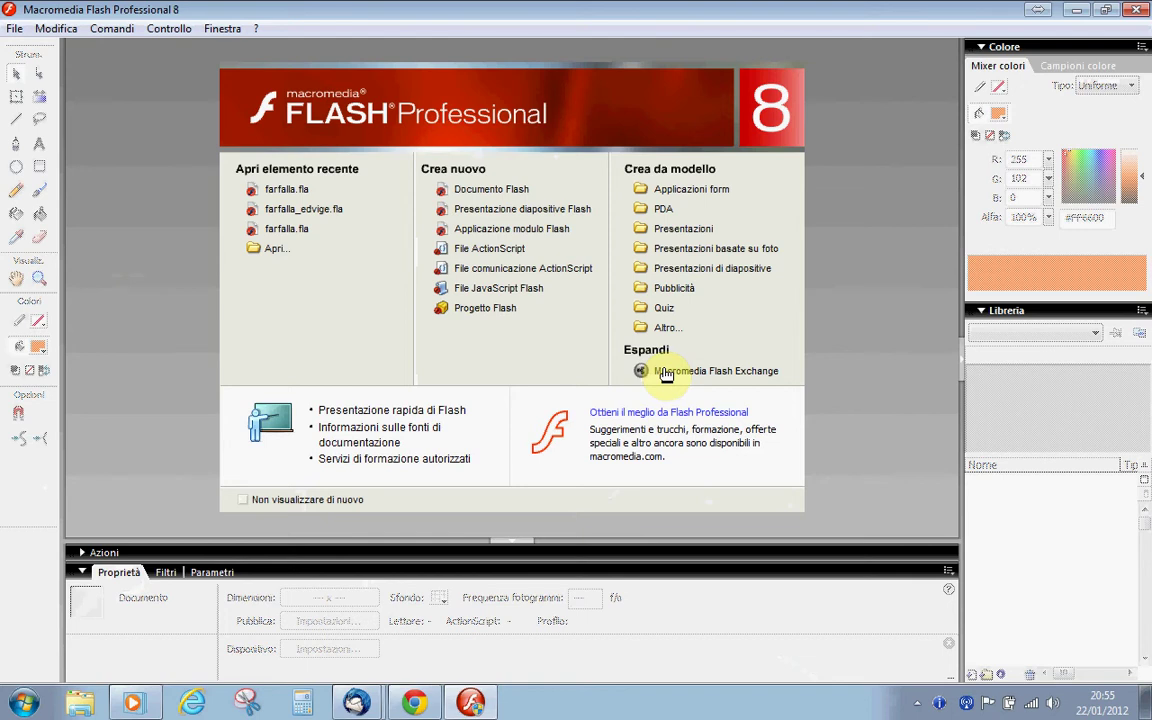
- Create a new Flash document and draw a wide, flat orange oval near the stage centre
{"action": "left_click", "coordinate": [505, 193]}
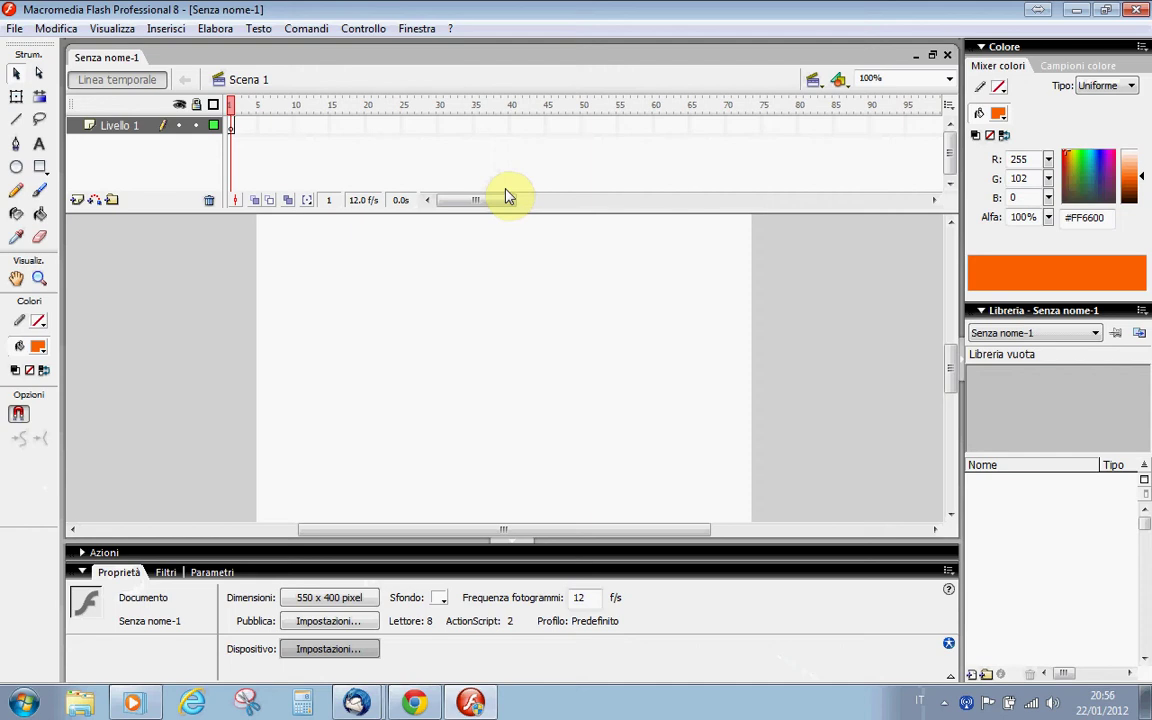
{"action": "left_click", "coordinate": [17, 169]}
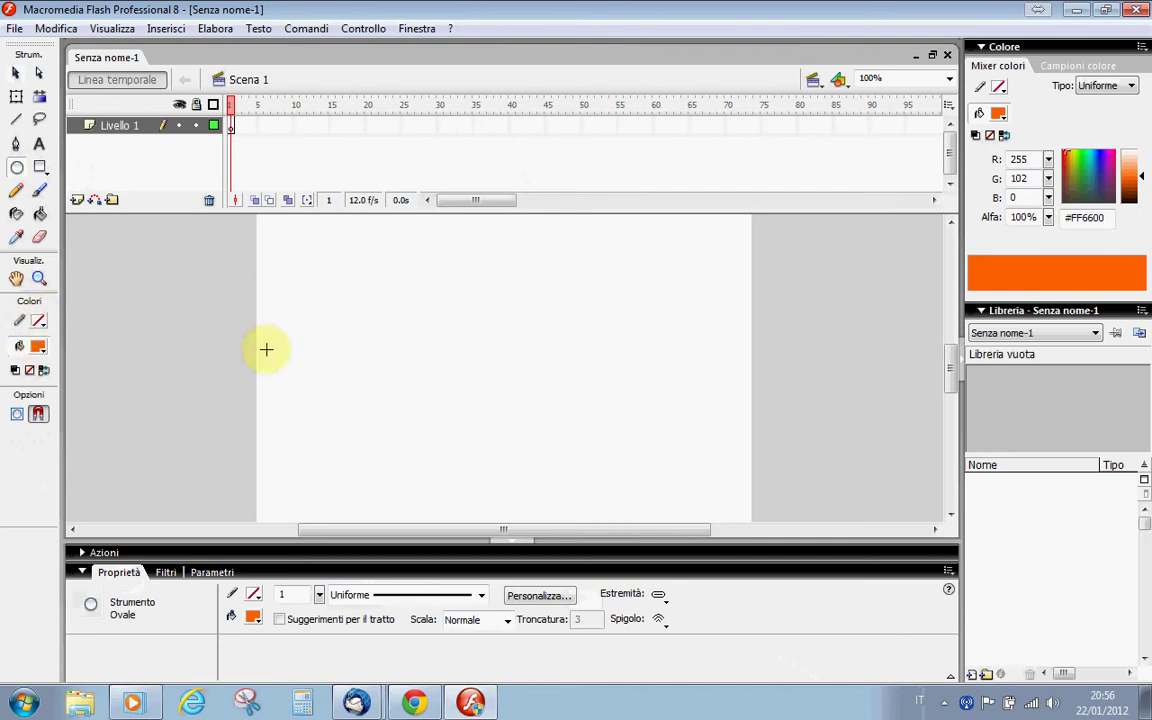
{"action": "left_click_drag", "start_coordinate": [351, 367], "coordinate": [477, 389]}
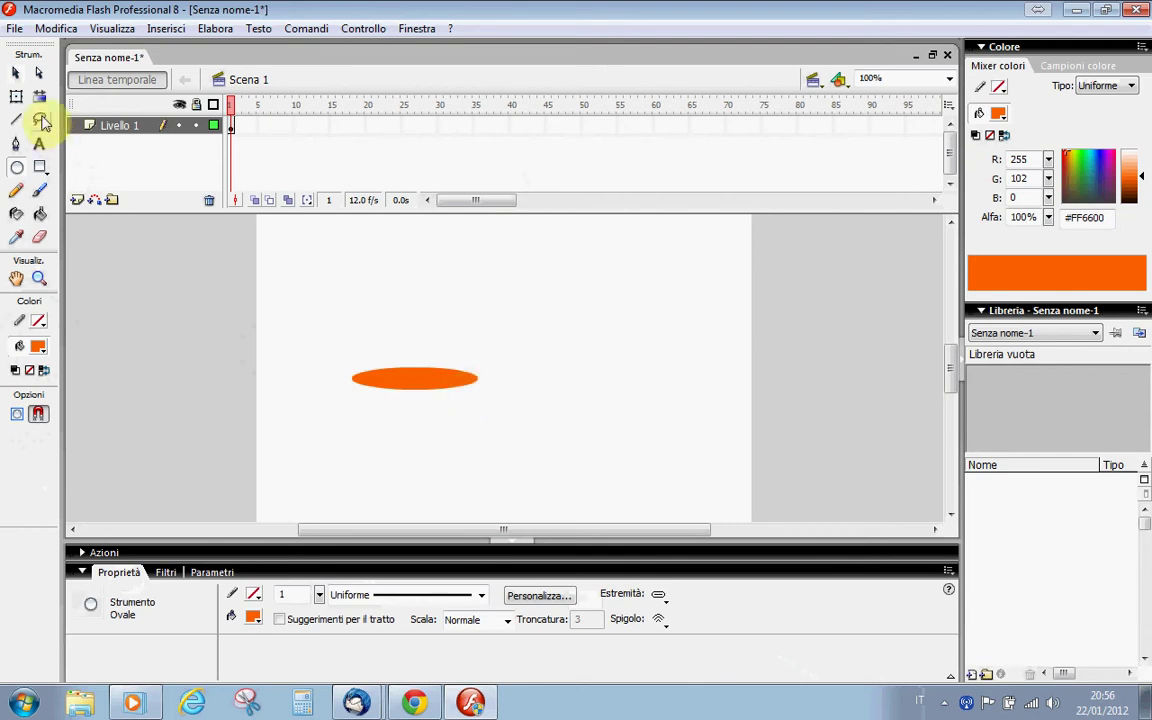
- Convert the orange oval into a graphic symbol named 'corpo'
{"action": "left_click", "coordinate": [14, 74]}
{"action": "left_click", "coordinate": [405, 386]}
{"action": "right_click", "coordinate": [405, 386]}
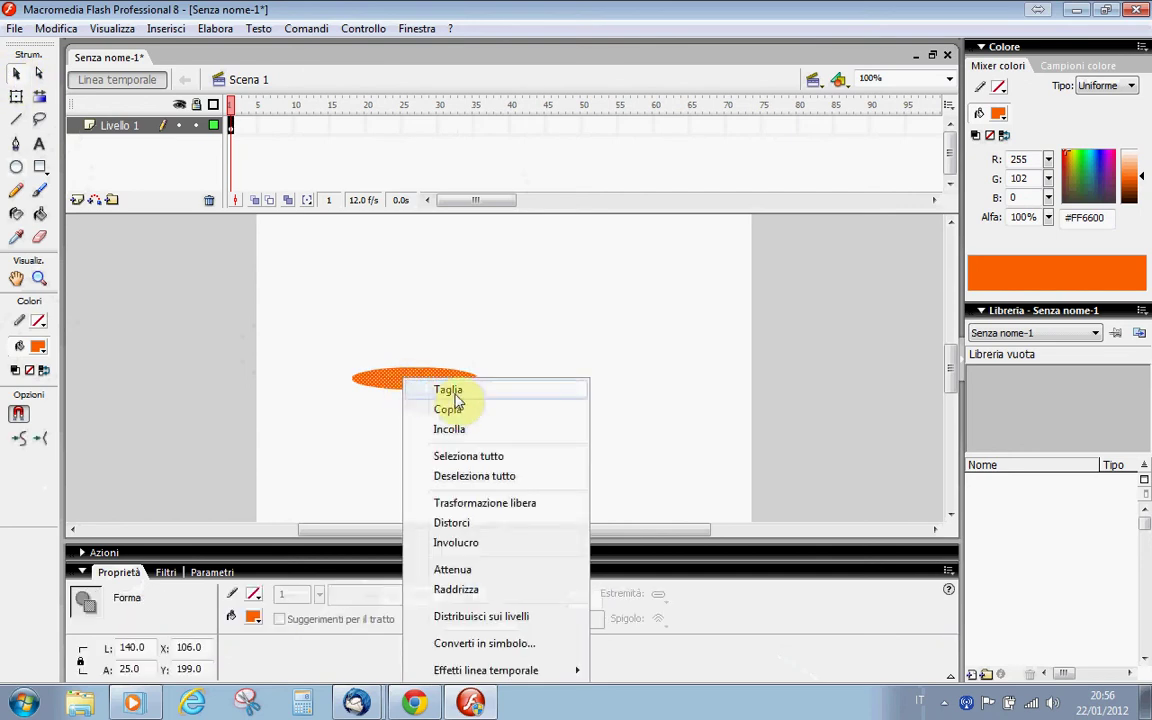
{"action": "left_click", "coordinate": [556, 645]}
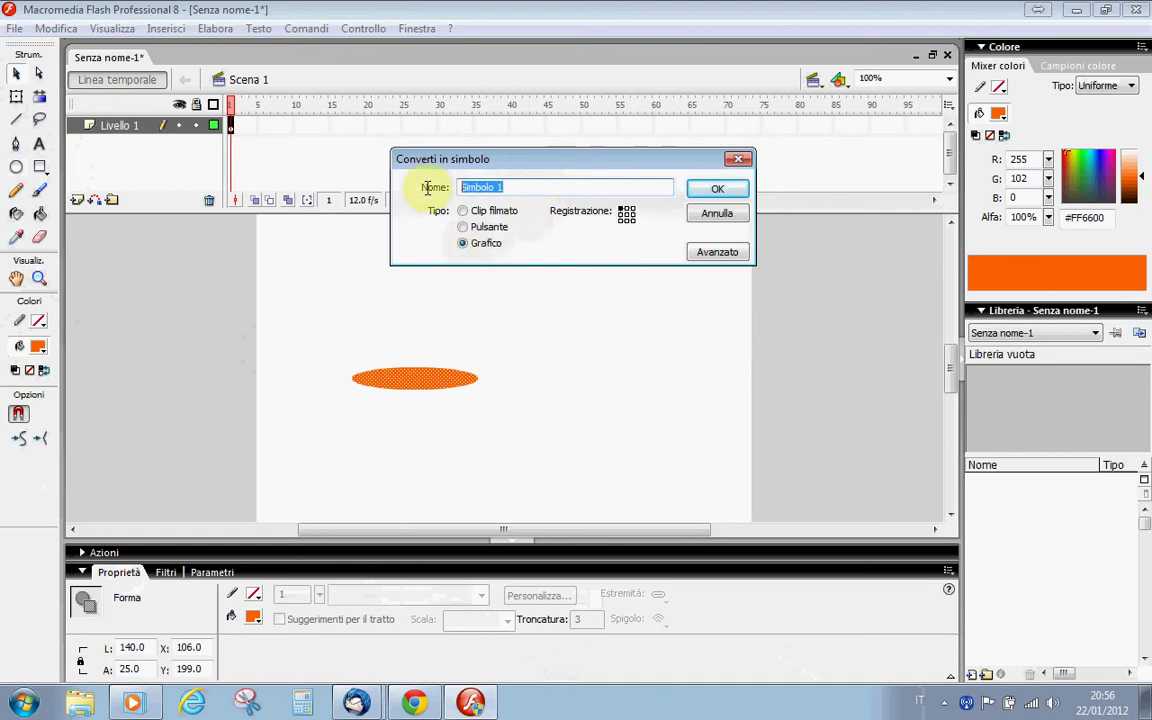
{"action": "type", "text": "corpo"}
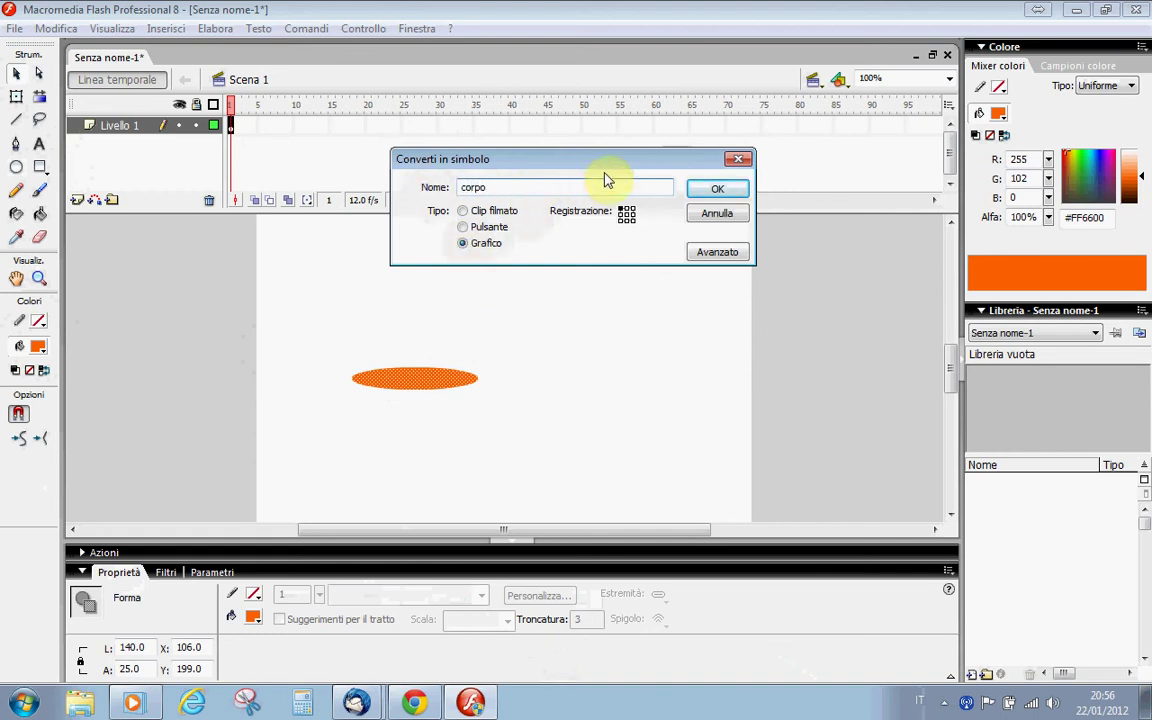
{"action": "left_click", "coordinate": [717, 188]}
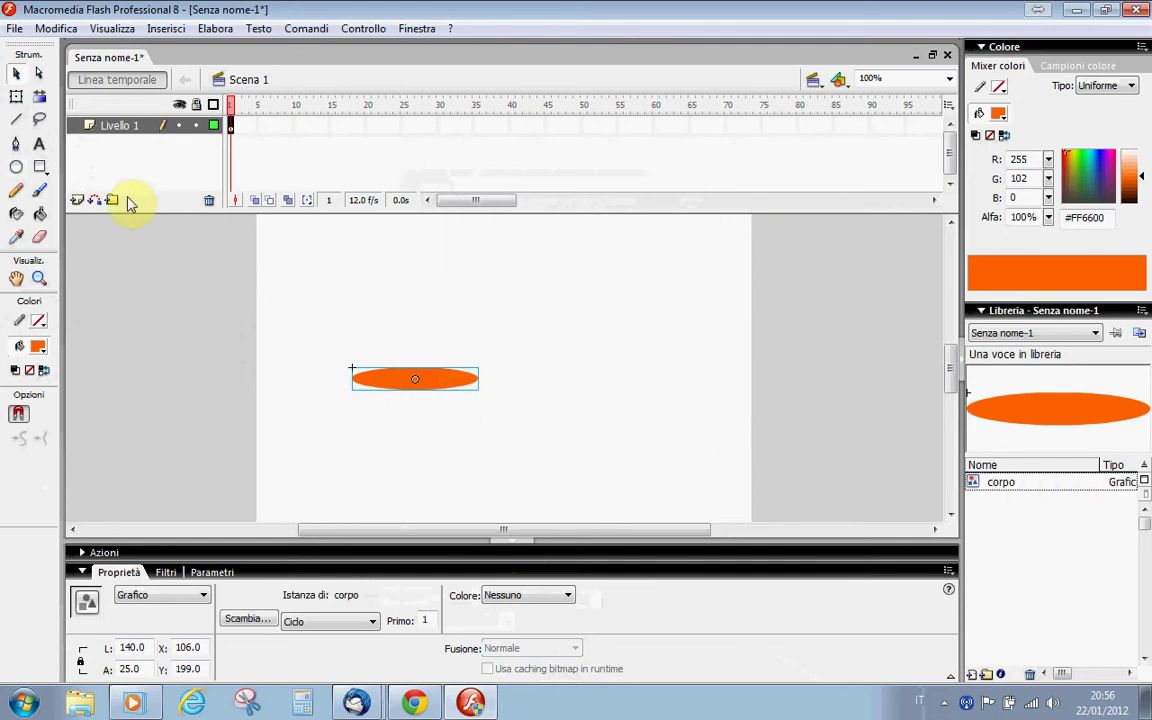
- Draw a tall, narrow blue (#0000CC) oval just above the orange body
{"action": "left_click", "coordinate": [16, 170]}
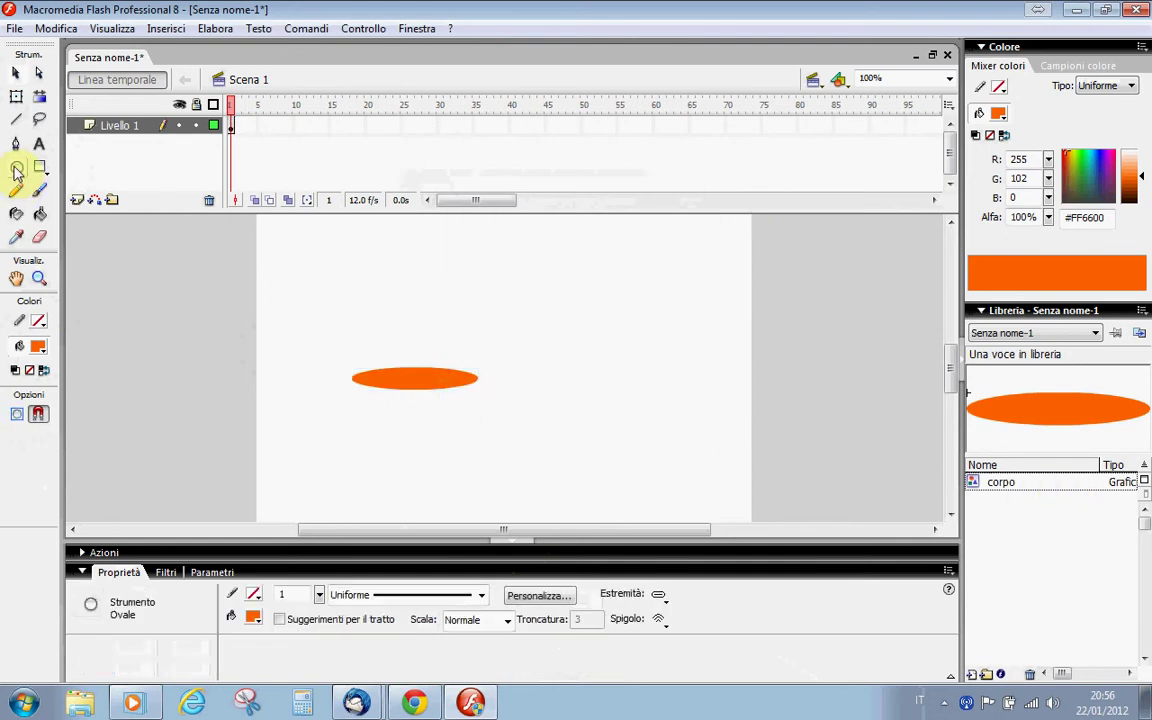
{"action": "left_click", "coordinate": [38, 346]}
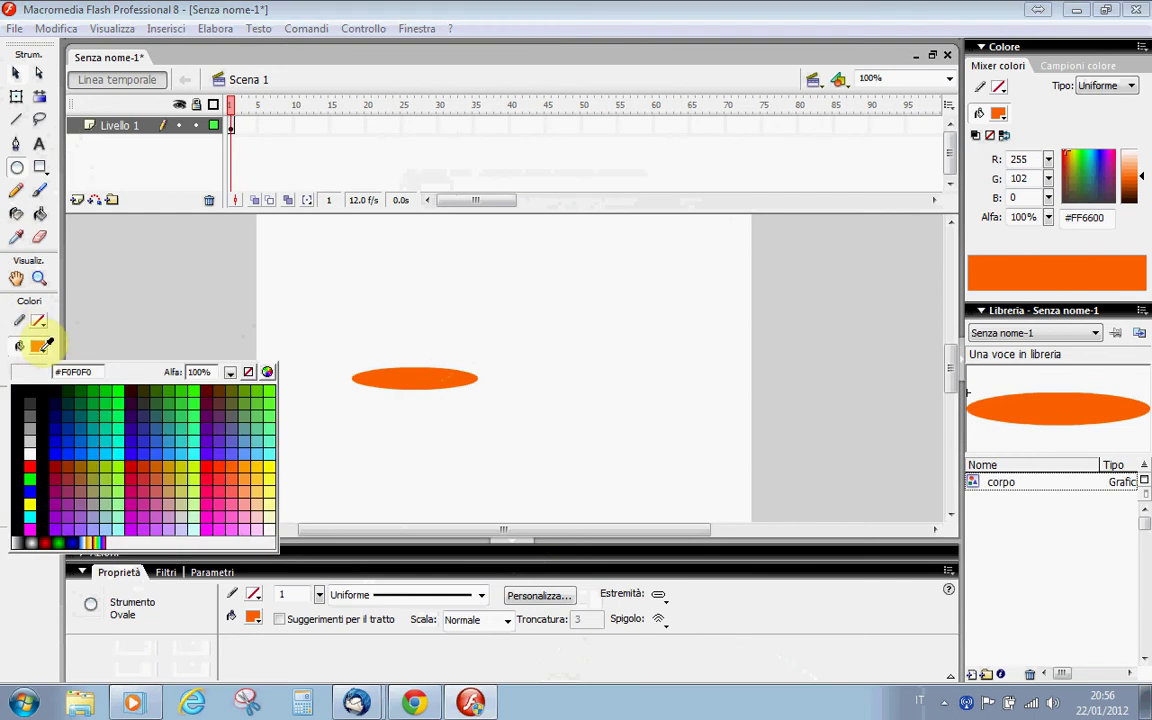
{"action": "left_click", "coordinate": [56, 440]}
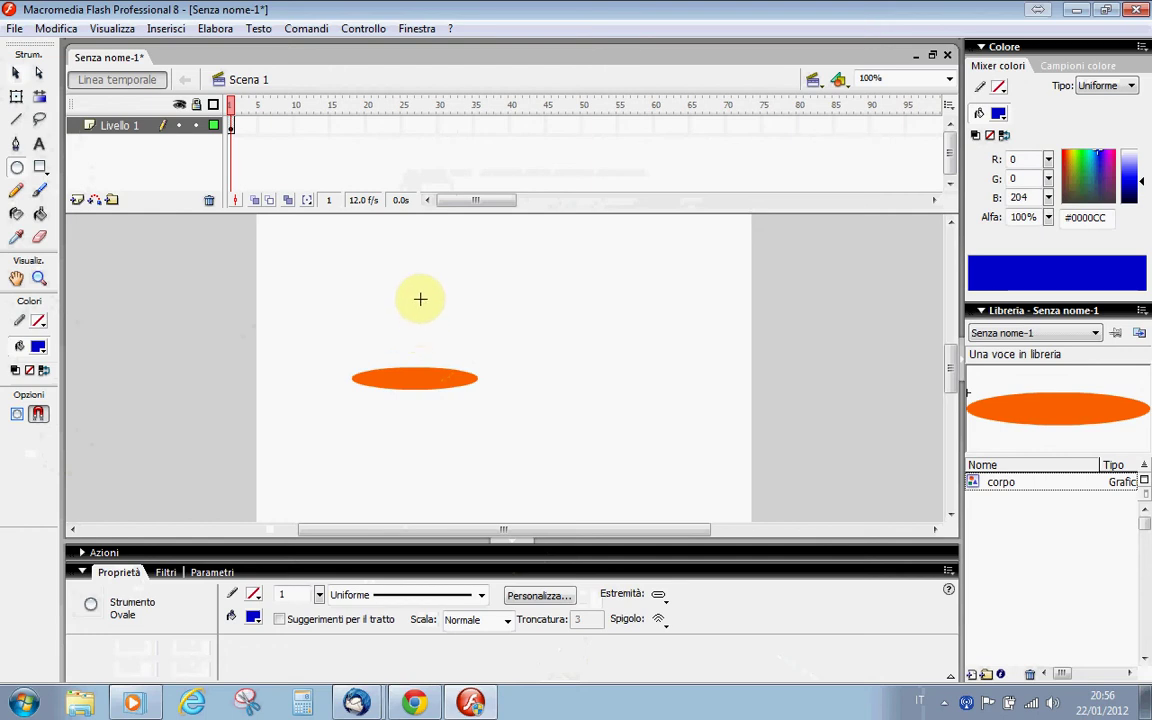
{"action": "left_click_drag", "start_coordinate": [419, 290], "coordinate": [438, 362]}
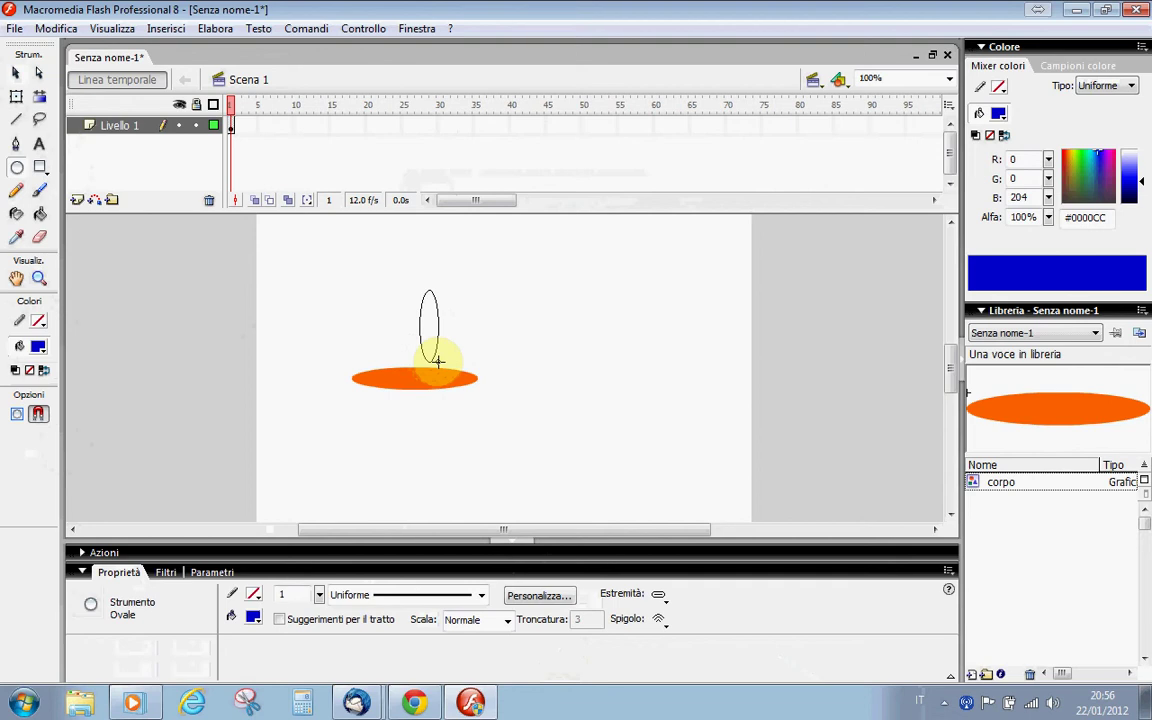
{"action": "left_click_drag", "start_coordinate": [437, 362], "coordinate": [437, 362]}
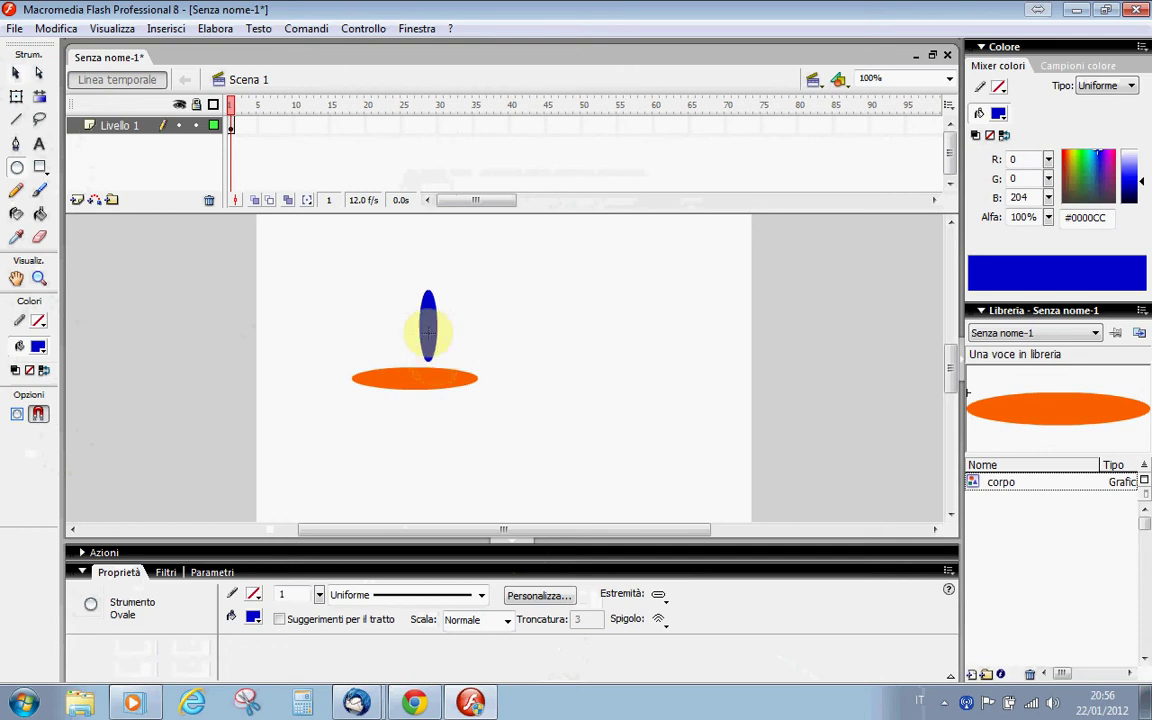
{"action": "left_click", "coordinate": [17, 76]}
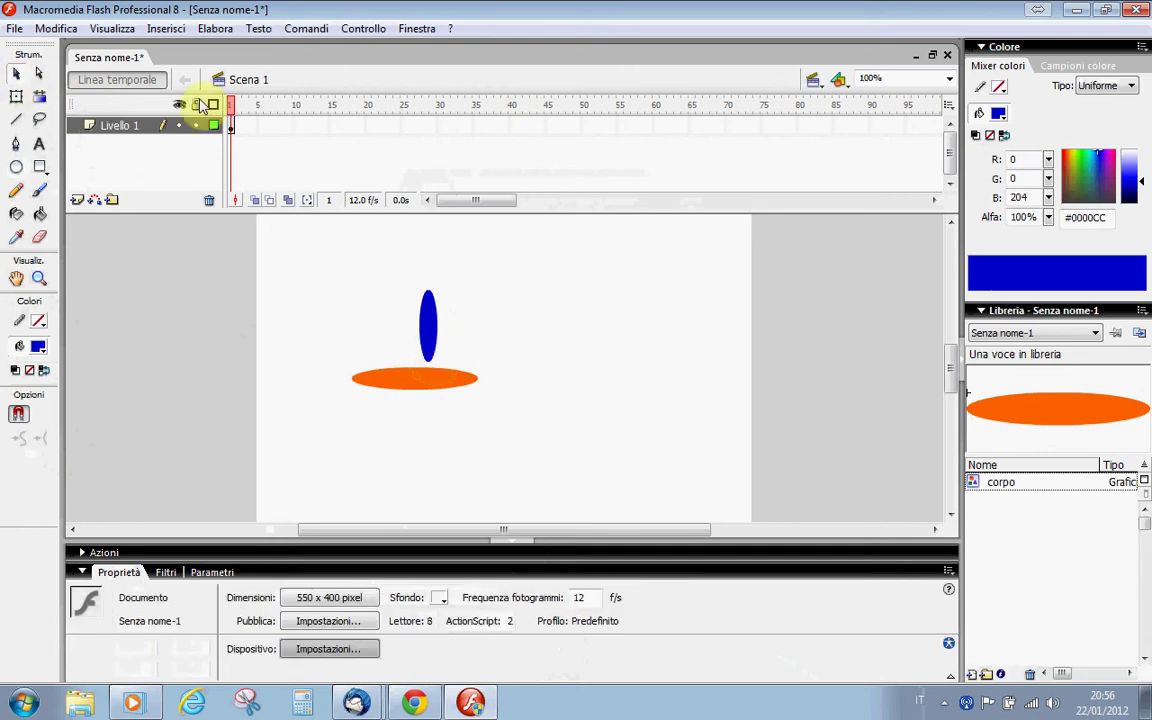
- Copy the blue oval, paste it at centre, and place the duplicate beside the original
{"action": "left_click", "coordinate": [429, 333]}
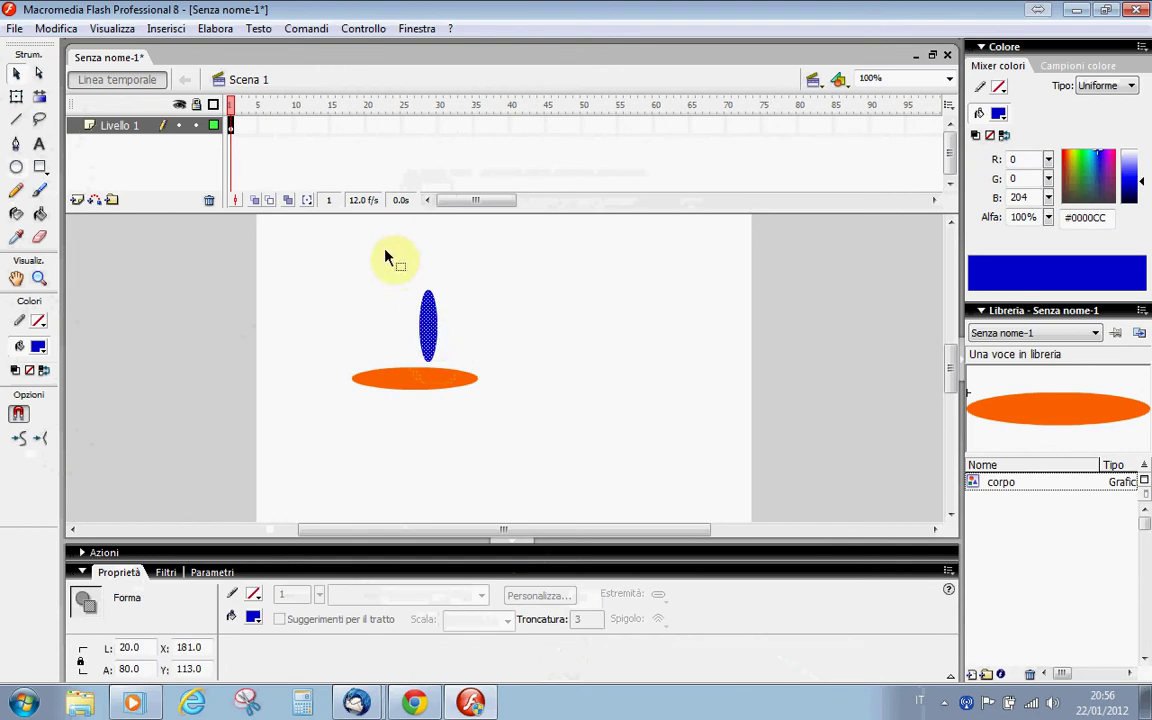
{"action": "left_click", "coordinate": [55, 28]}
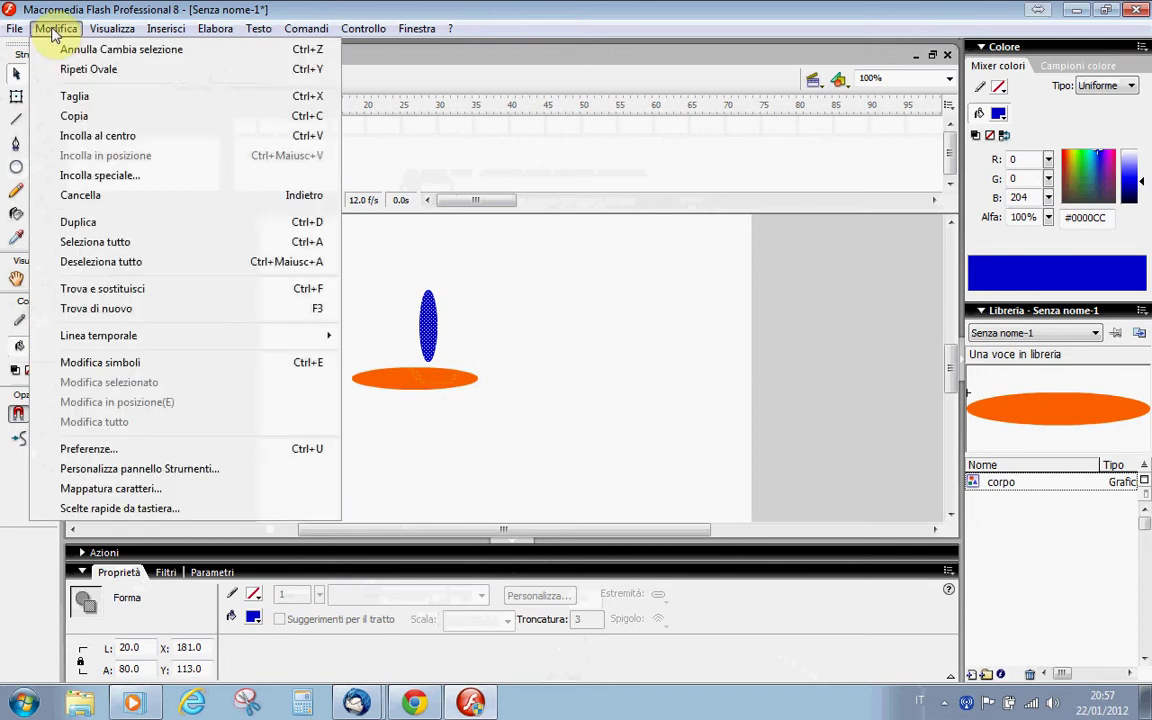
{"action": "left_click", "coordinate": [55, 115]}
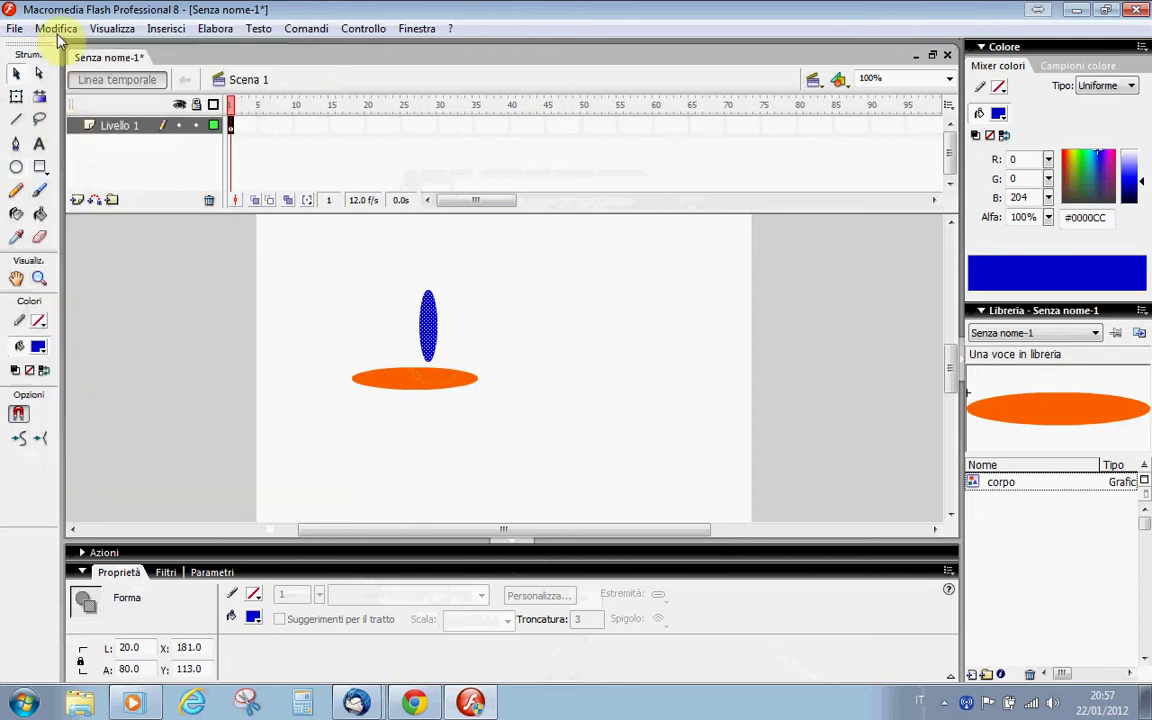
{"action": "left_click", "coordinate": [56, 28]}
{"action": "left_click", "coordinate": [80, 139]}
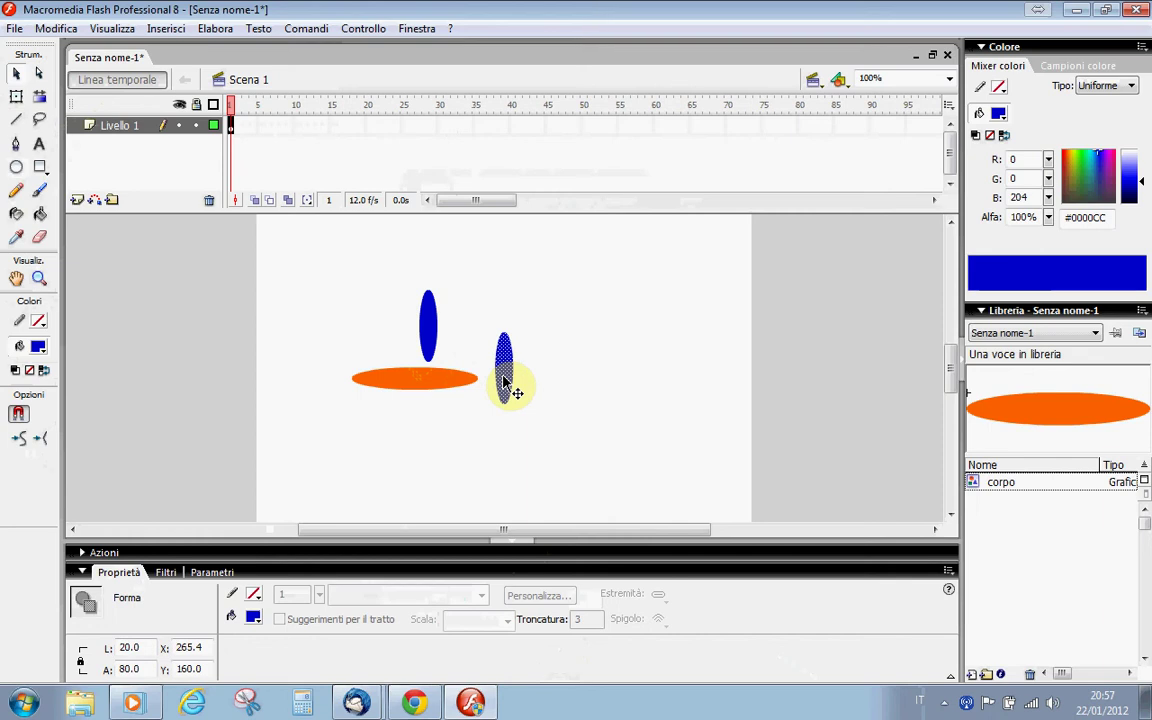
{"action": "left_click_drag", "start_coordinate": [503, 383], "coordinate": [451, 340]}
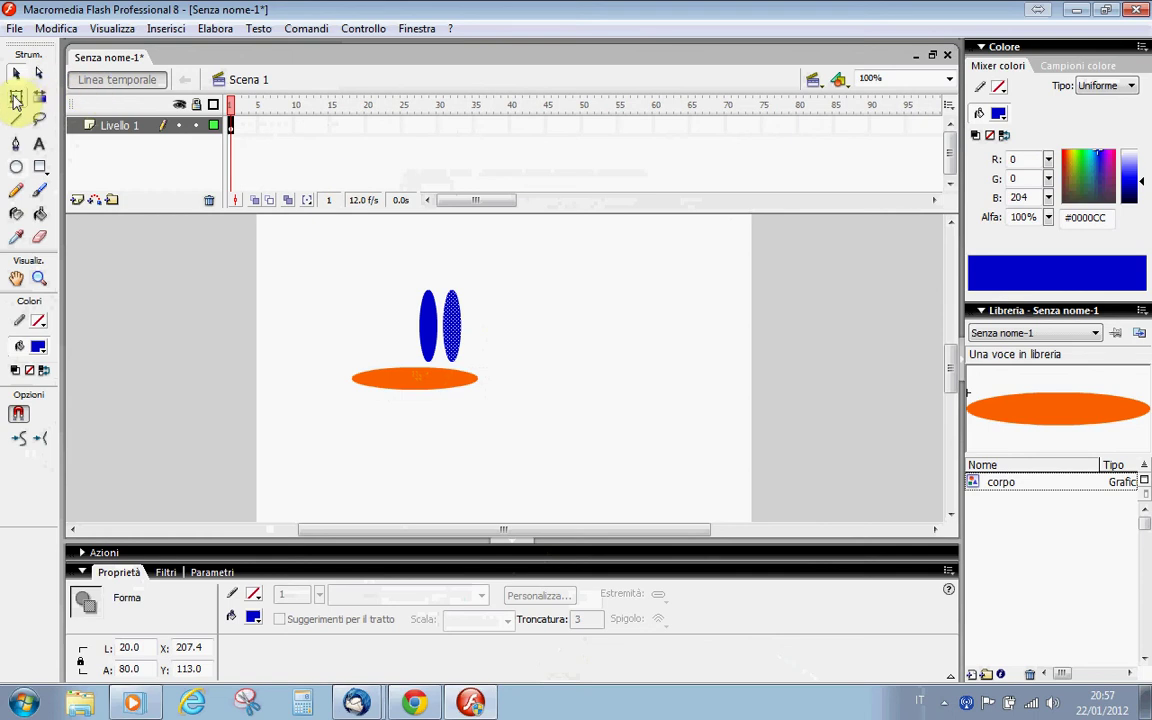
- Rotate the copied blue oval clockwise so the two ovals form a V
{"action": "left_click", "coordinate": [16, 98]}
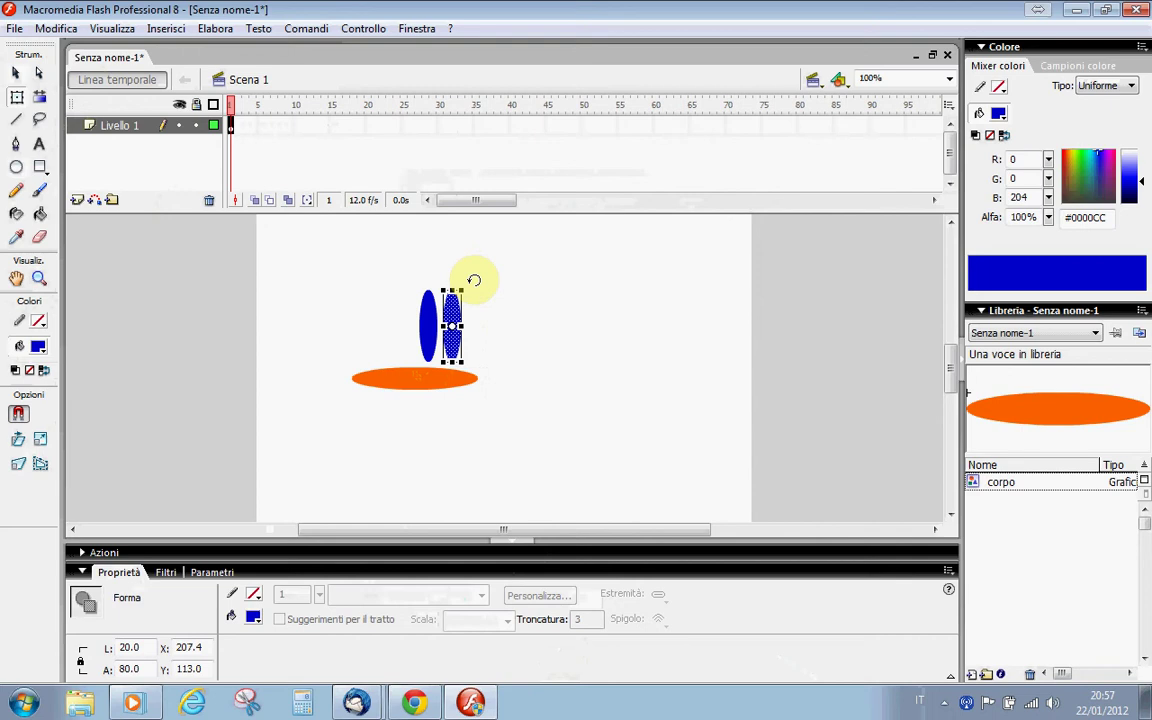
{"action": "left_click_drag", "start_coordinate": [474, 280], "coordinate": [485, 295]}
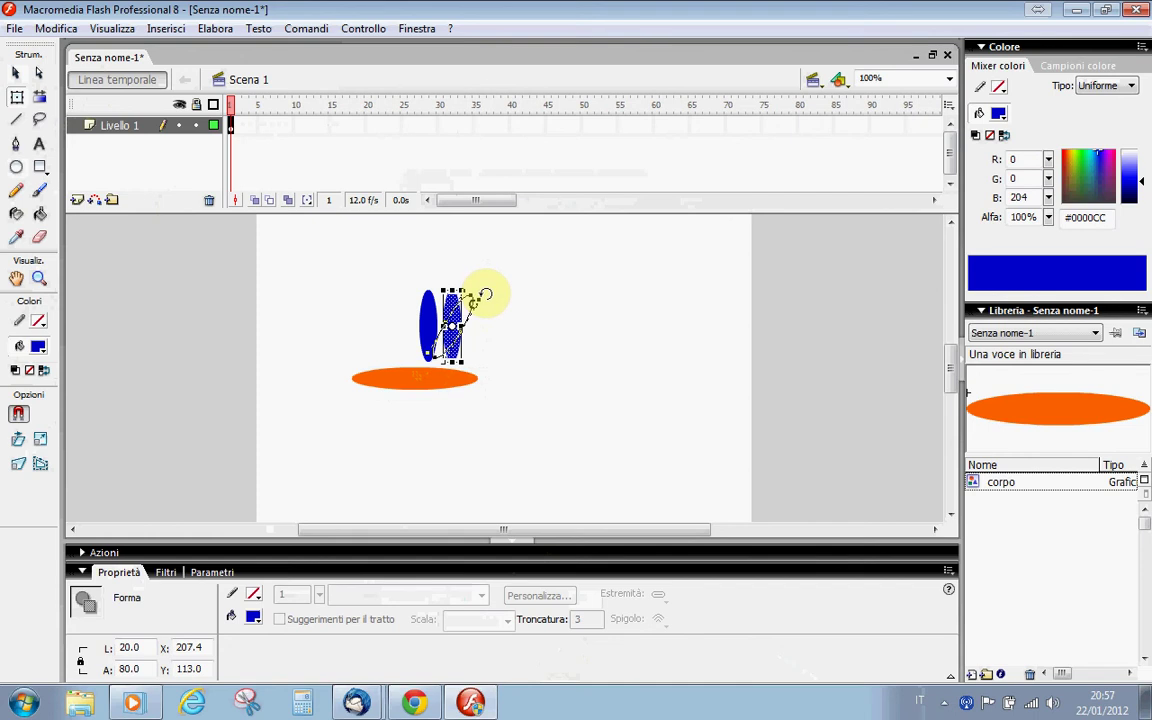
{"action": "left_click_drag", "start_coordinate": [485, 295], "coordinate": [480, 297]}
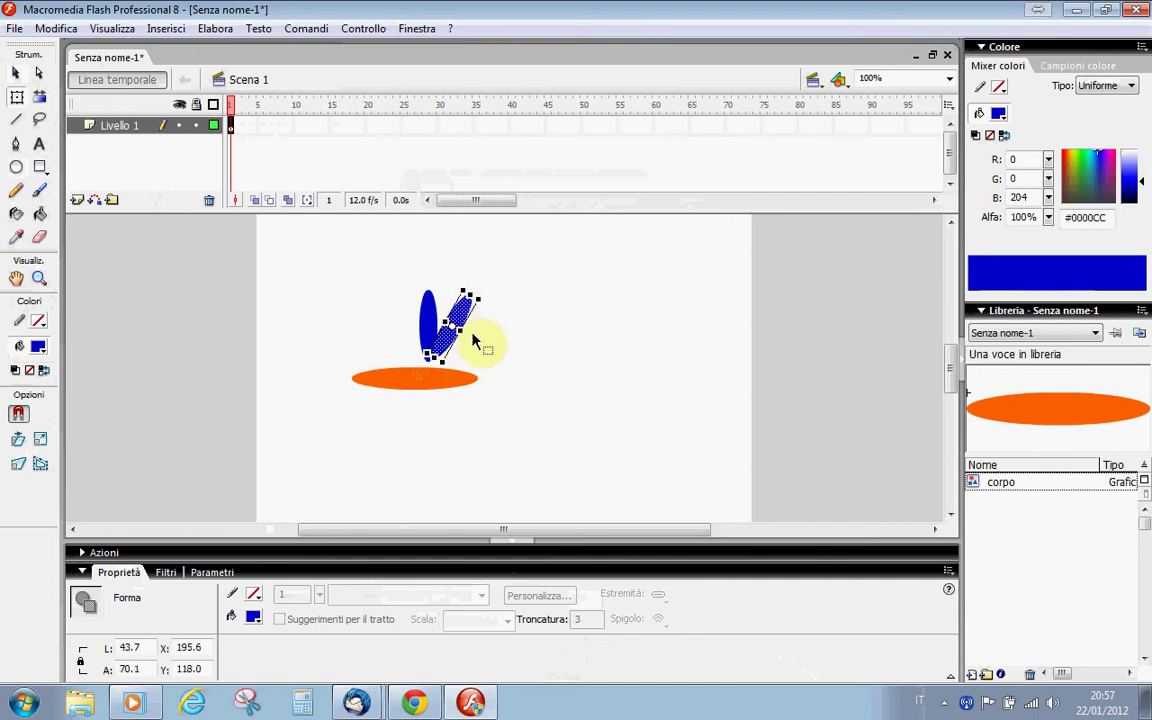
{"action": "left_click", "coordinate": [492, 340]}
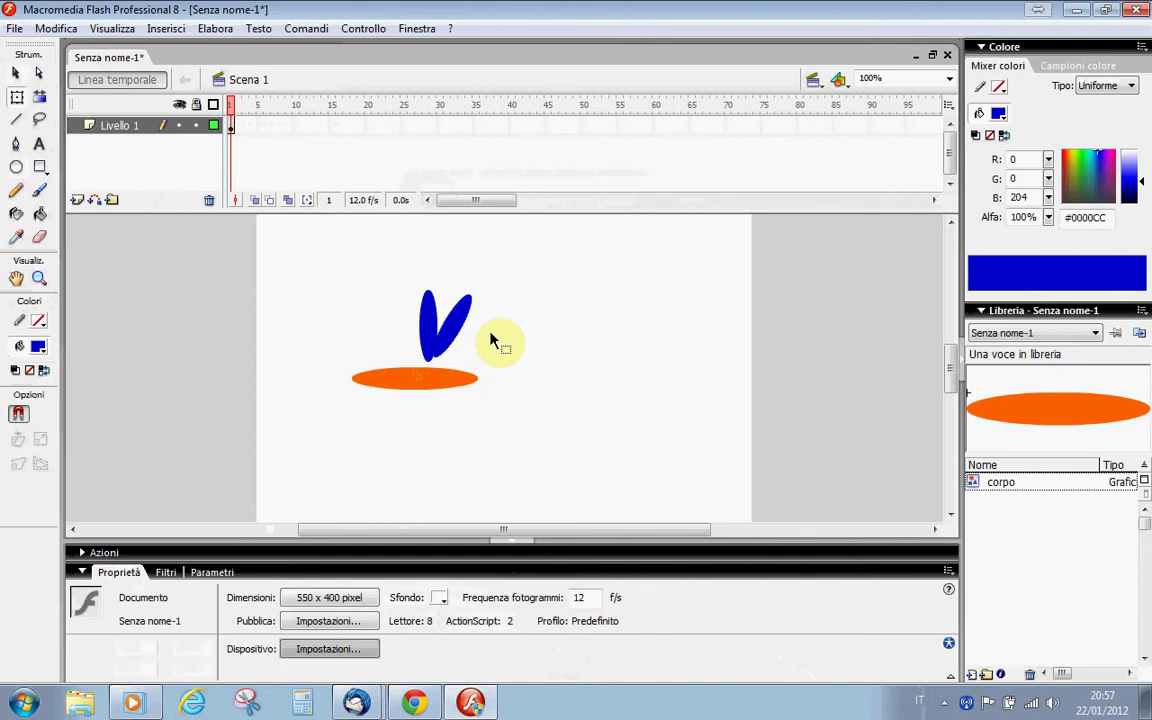
- Nudge the blue V wing slightly and convert it into a graphic symbol named 'ala'
{"action": "left_click", "coordinate": [432, 344]}
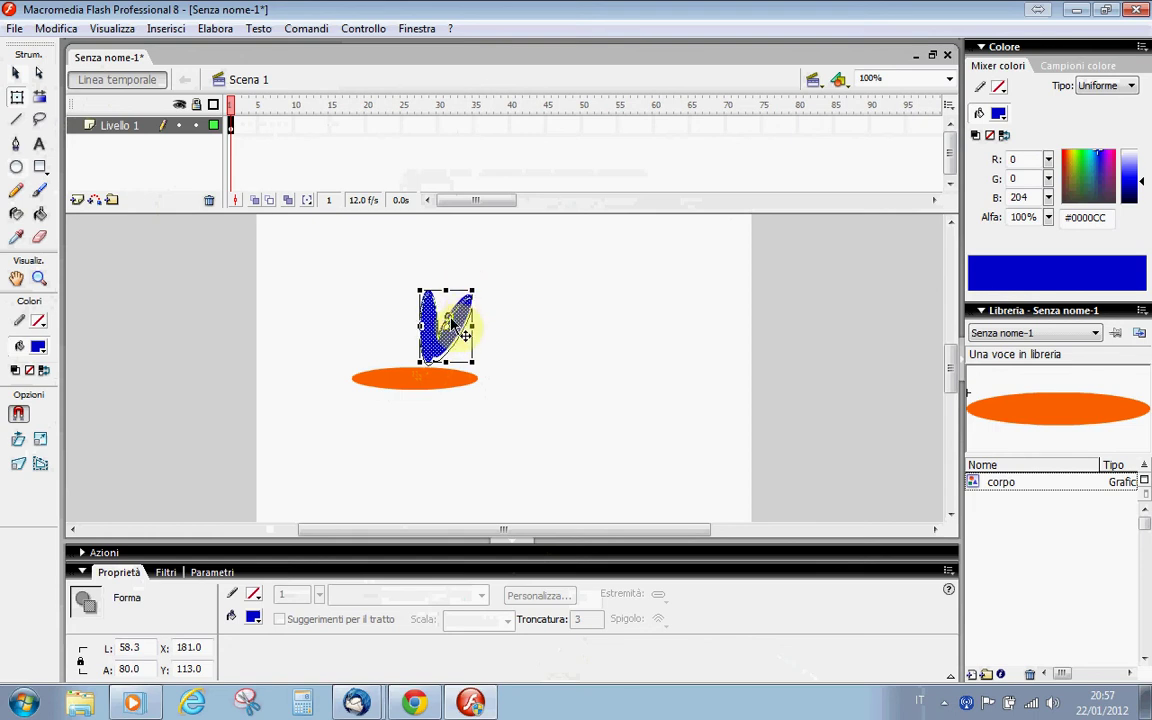
{"action": "left_click_drag", "start_coordinate": [451, 321], "coordinate": [476, 329]}
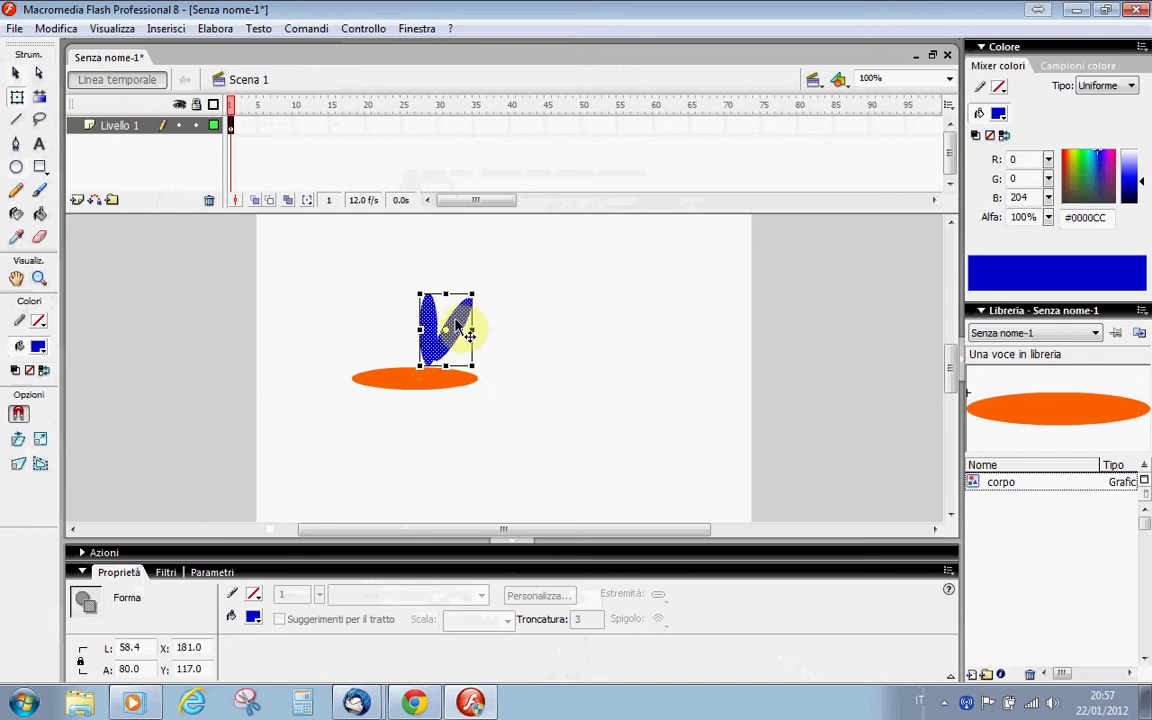
{"action": "right_click", "coordinate": [455, 321]}
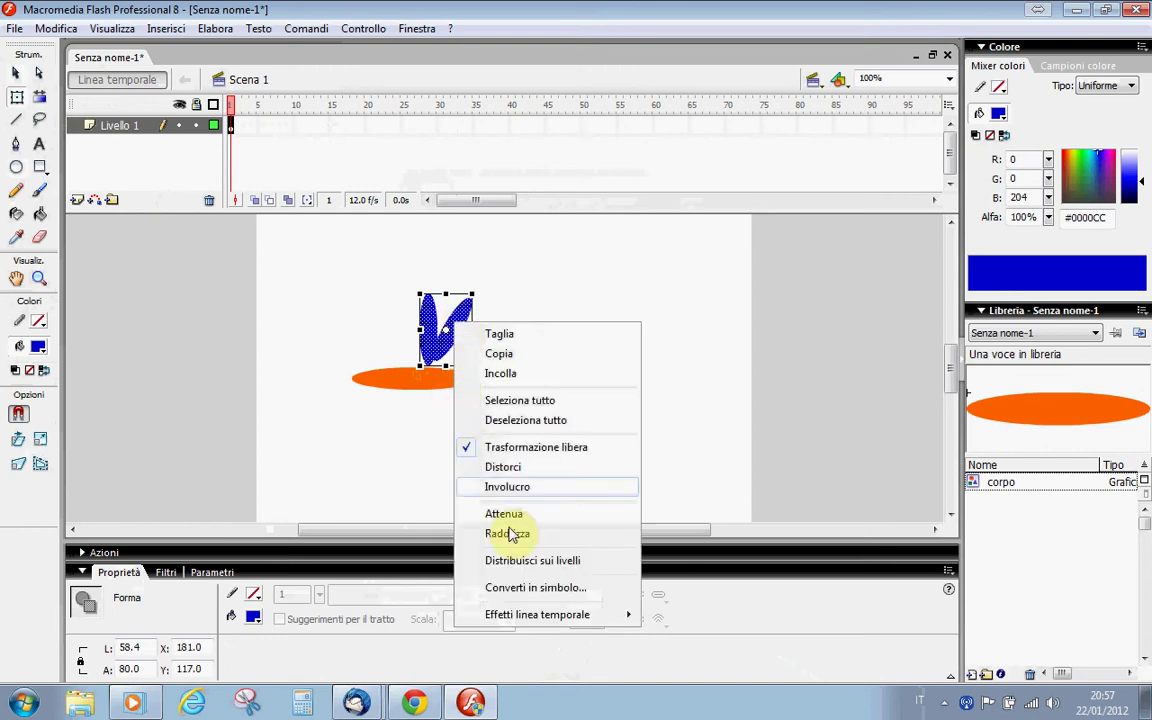
{"action": "left_click", "coordinate": [532, 588]}
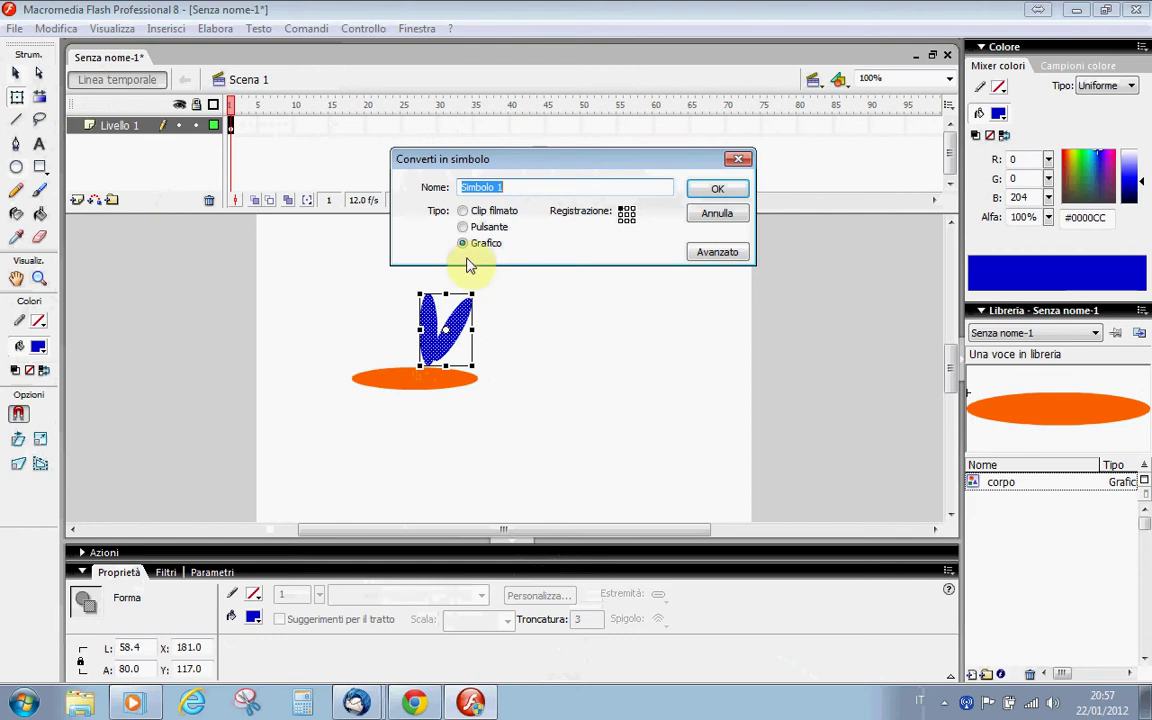
{"action": "type", "text": "ala"}
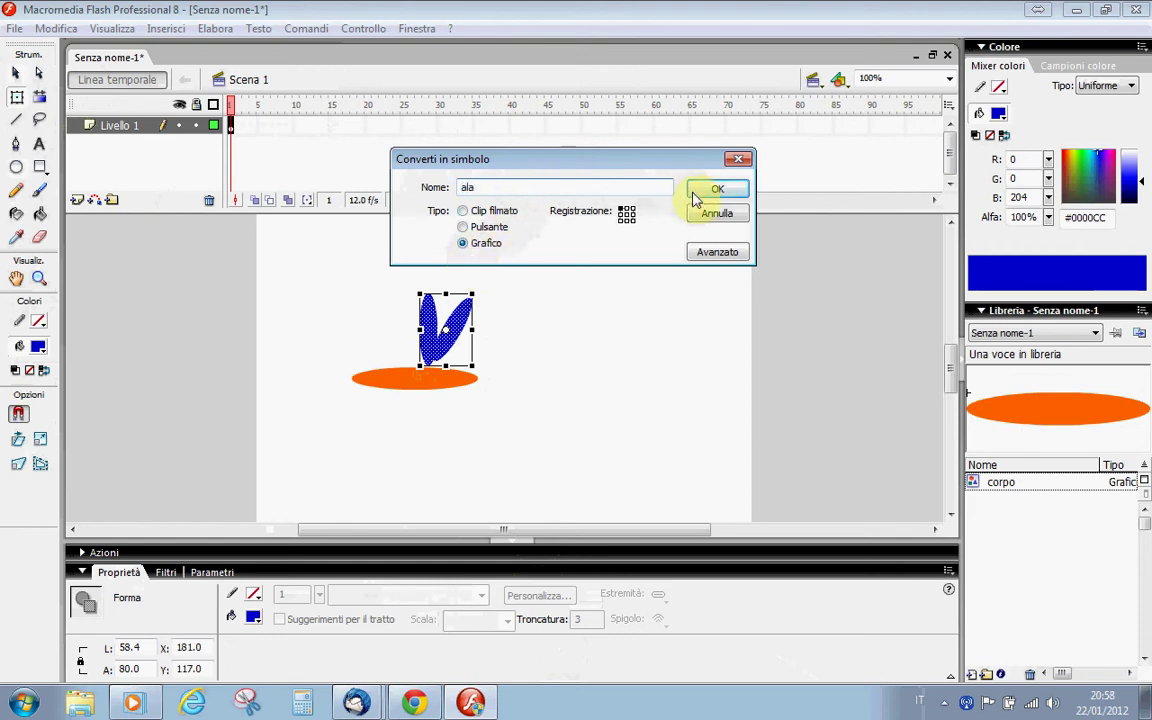
{"action": "left_click", "coordinate": [712, 192]}
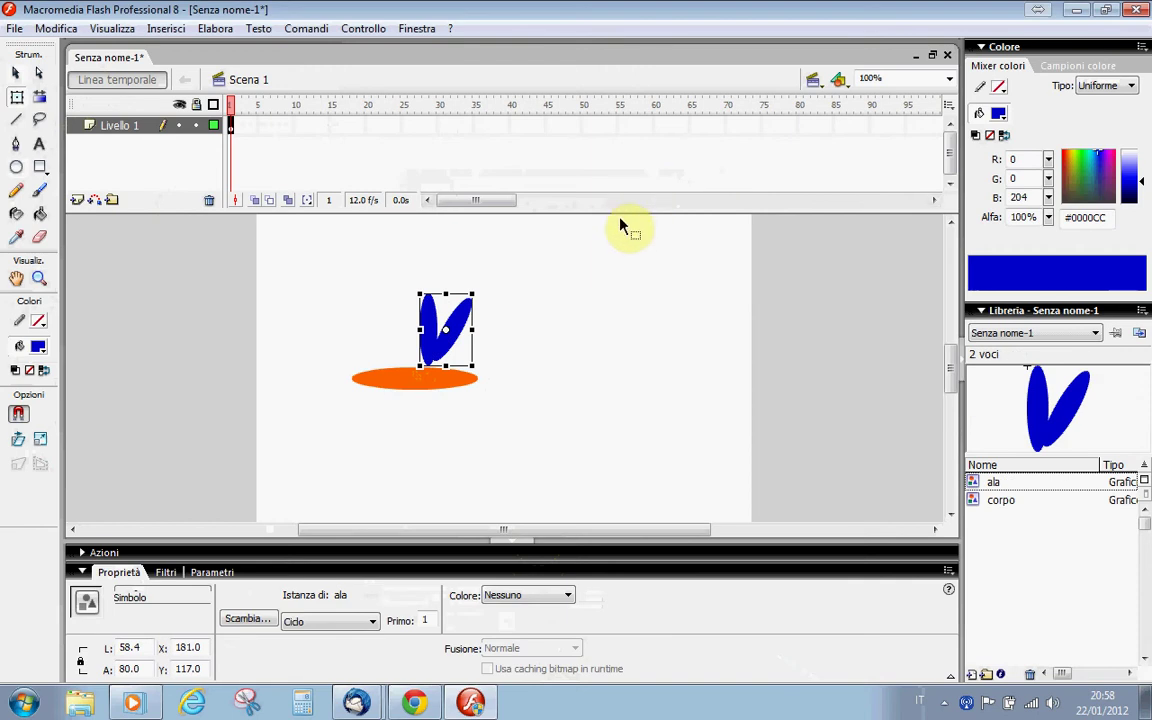
{"action": "left_click", "coordinate": [538, 279]}
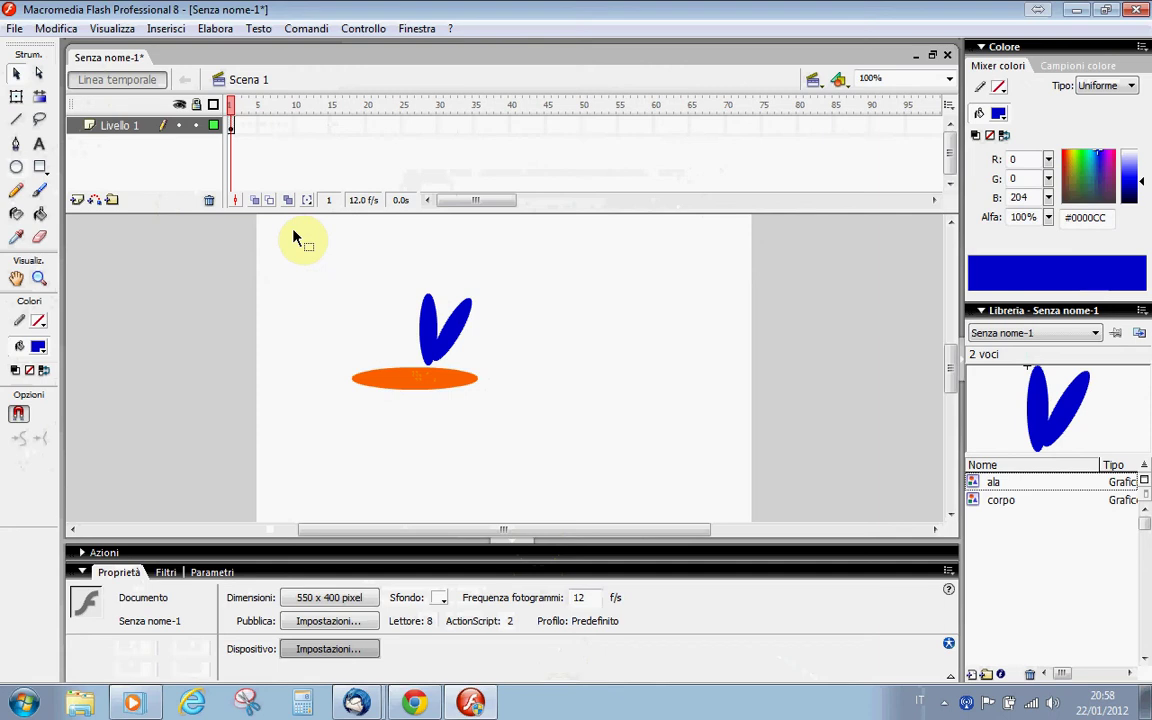
{"action": "mouse_move", "coordinate": [294, 232]}
{"action": "left_mouse_down"}
{"action": "mouse_move", "coordinate": [523, 462]}
{"action": "mouse_move", "coordinate": [568, 465]}
{"action": "mouse_move", "coordinate": [551, 467]}
{"action": "left_mouse_up"}
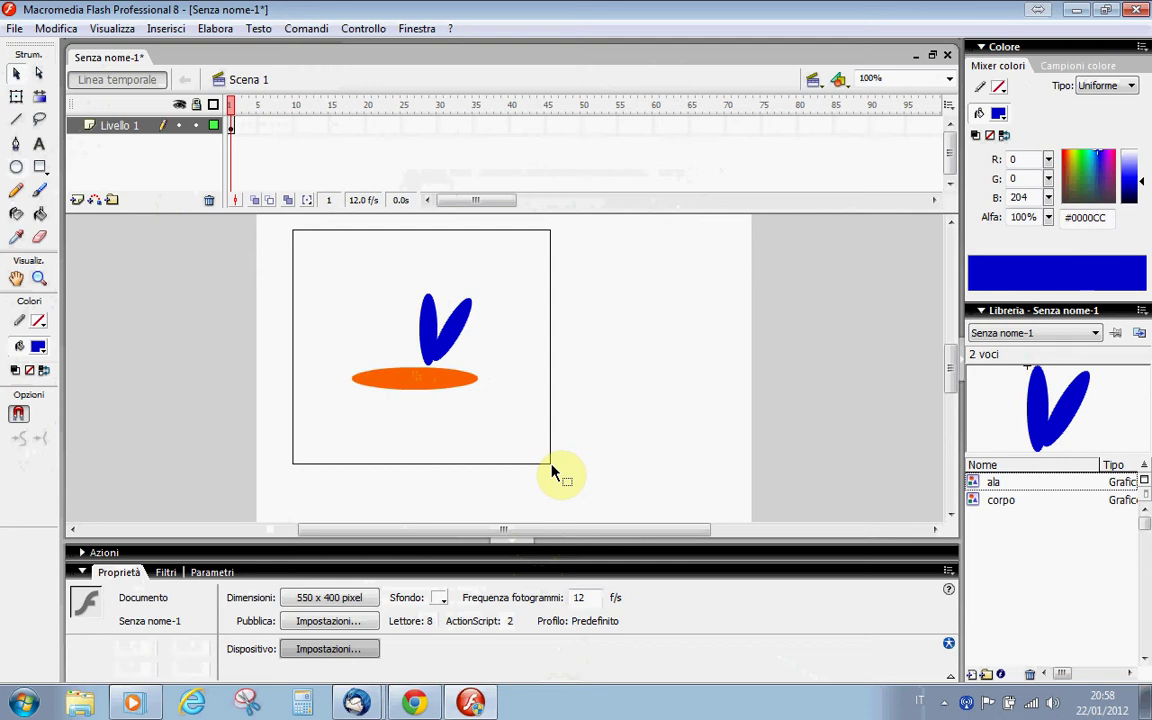
- Combine the wing and body into a movie clip symbol named 'farfalla'
{"action": "left_click_drag", "start_coordinate": [551, 470], "coordinate": [551, 470]}
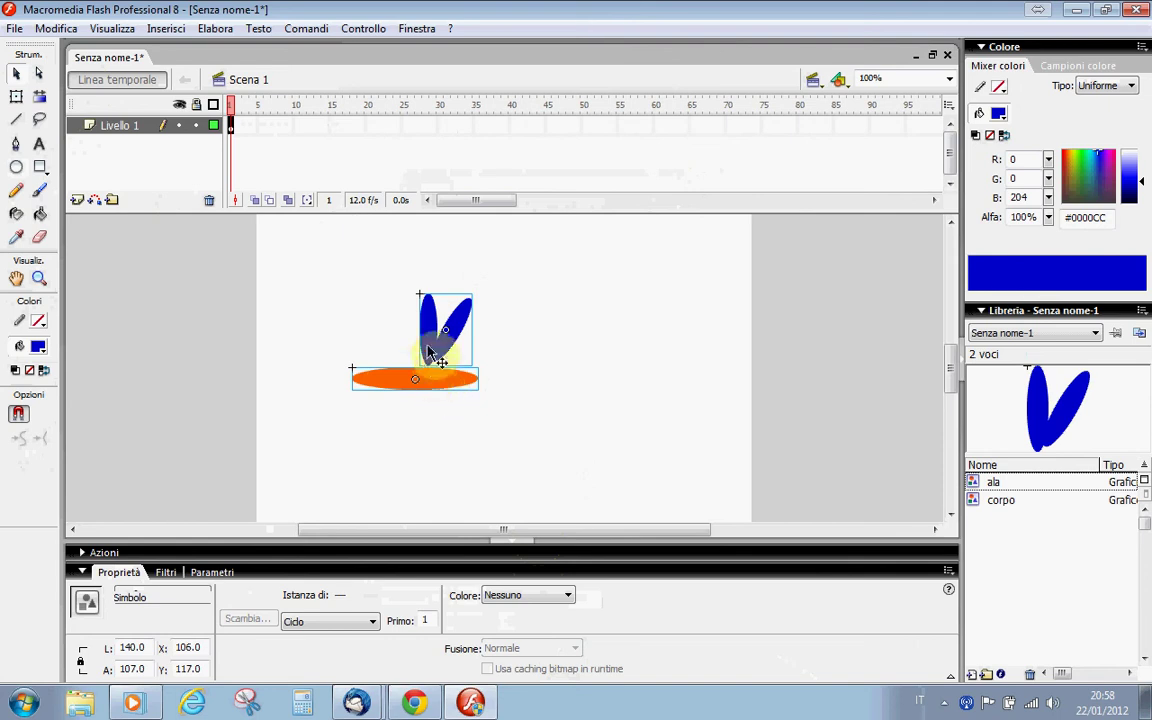
{"action": "right_click", "coordinate": [423, 380]}
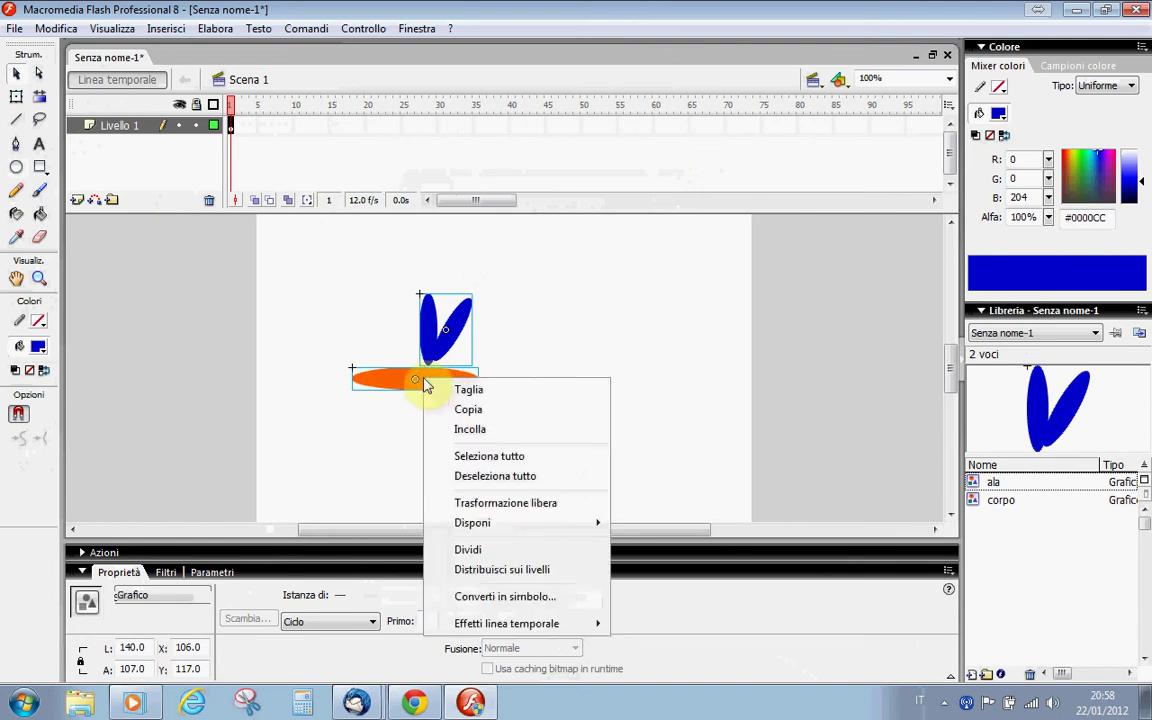
{"action": "left_click", "coordinate": [490, 596]}
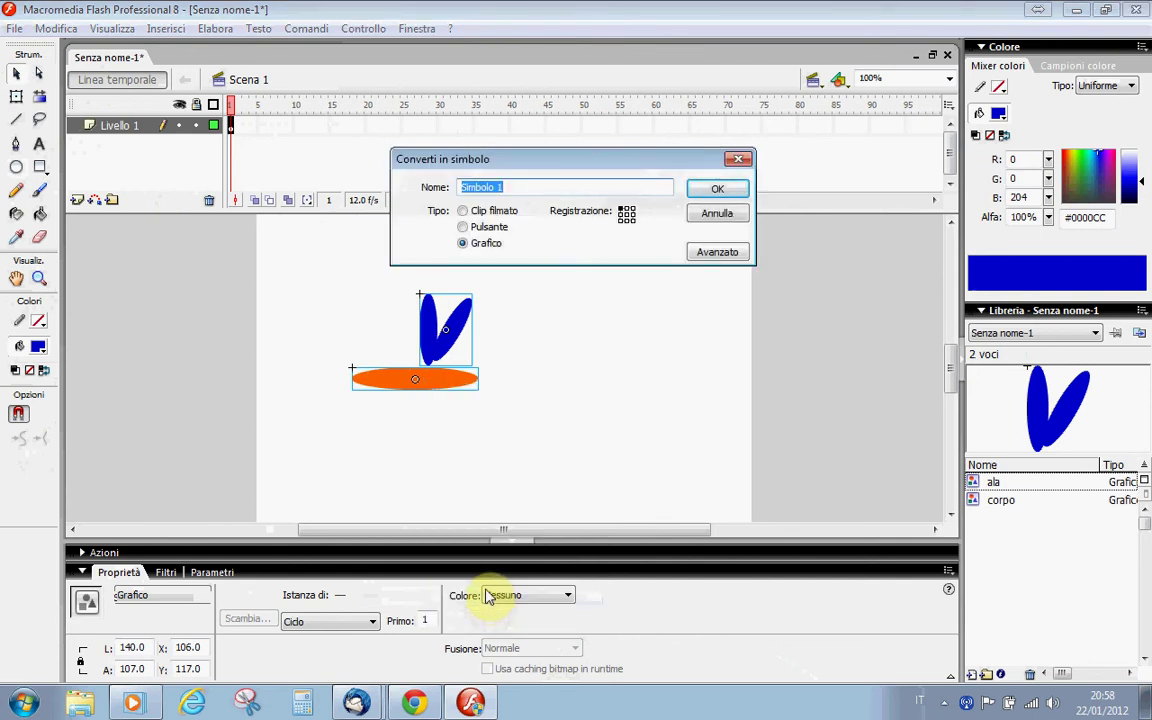
{"action": "left_click", "coordinate": [466, 212]}
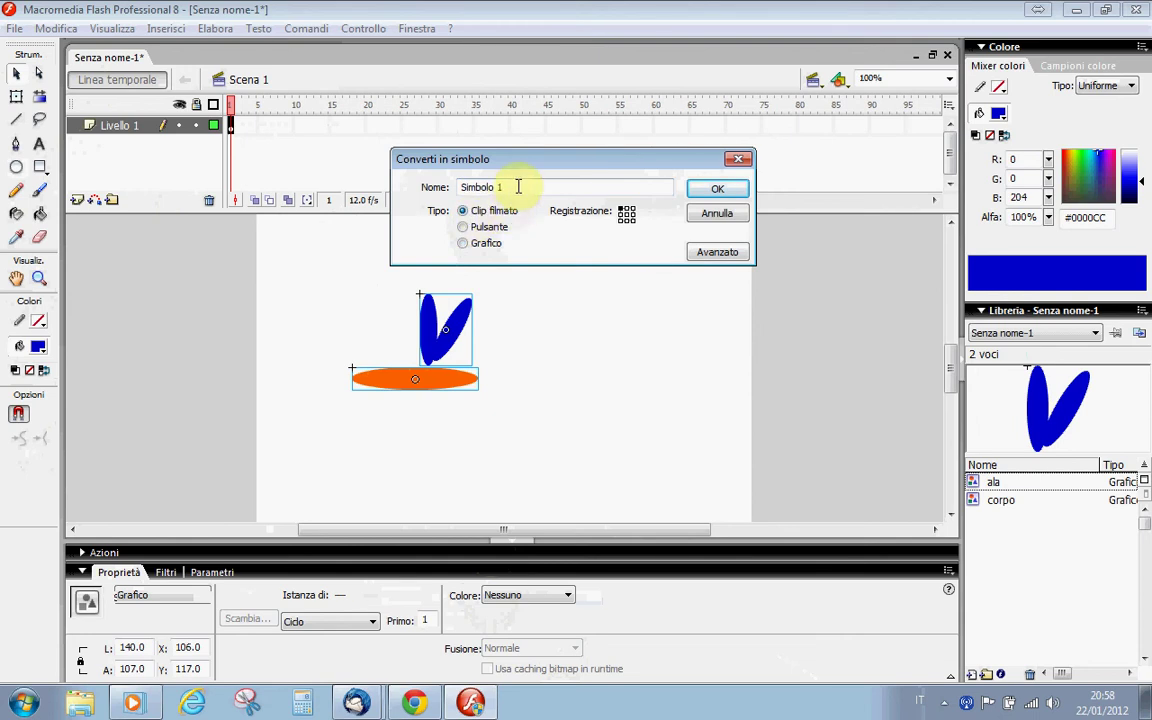
{"action": "type", "text": "farfalla"}
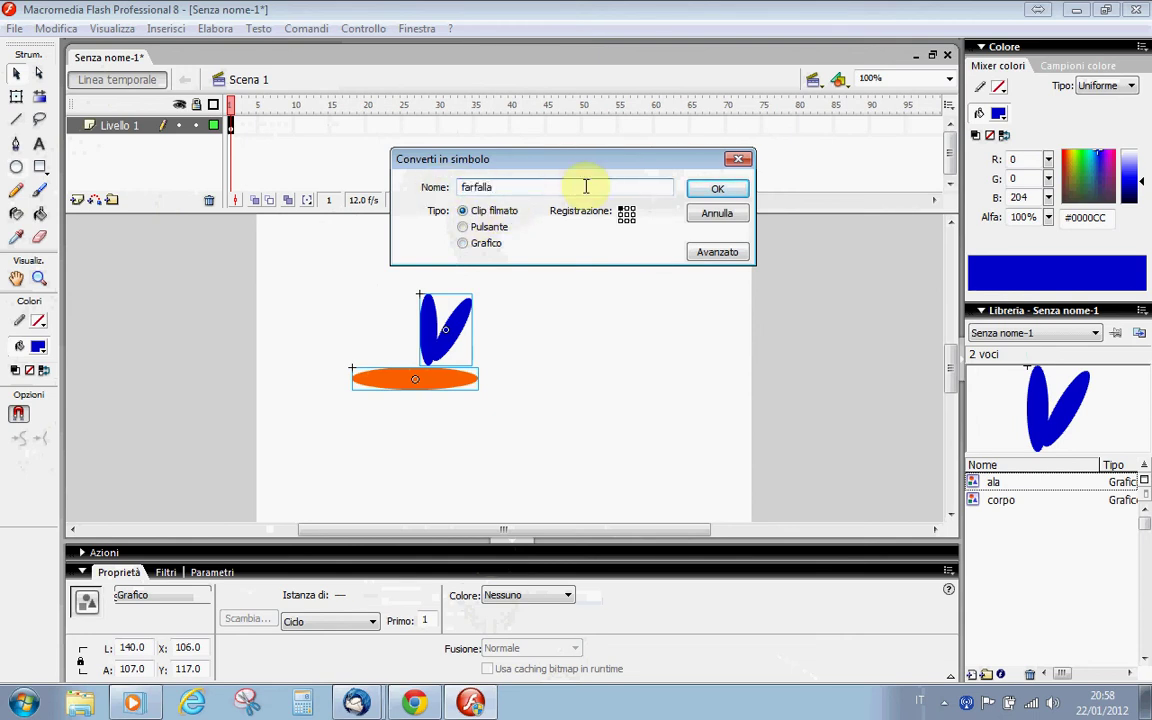
{"action": "left_click", "coordinate": [710, 189]}
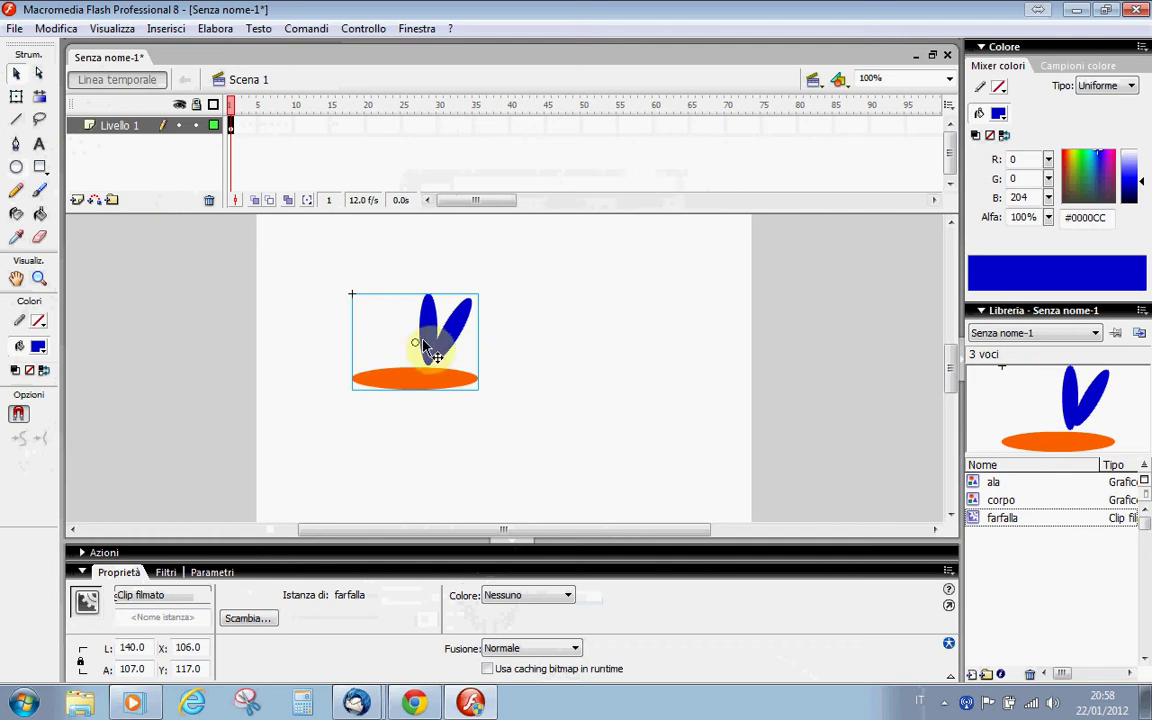
- Place the butterfly at upper right in frame 1, then keyframe frame 15 with it near centre
{"action": "left_click_drag", "start_coordinate": [425, 345], "coordinate": [649, 273]}
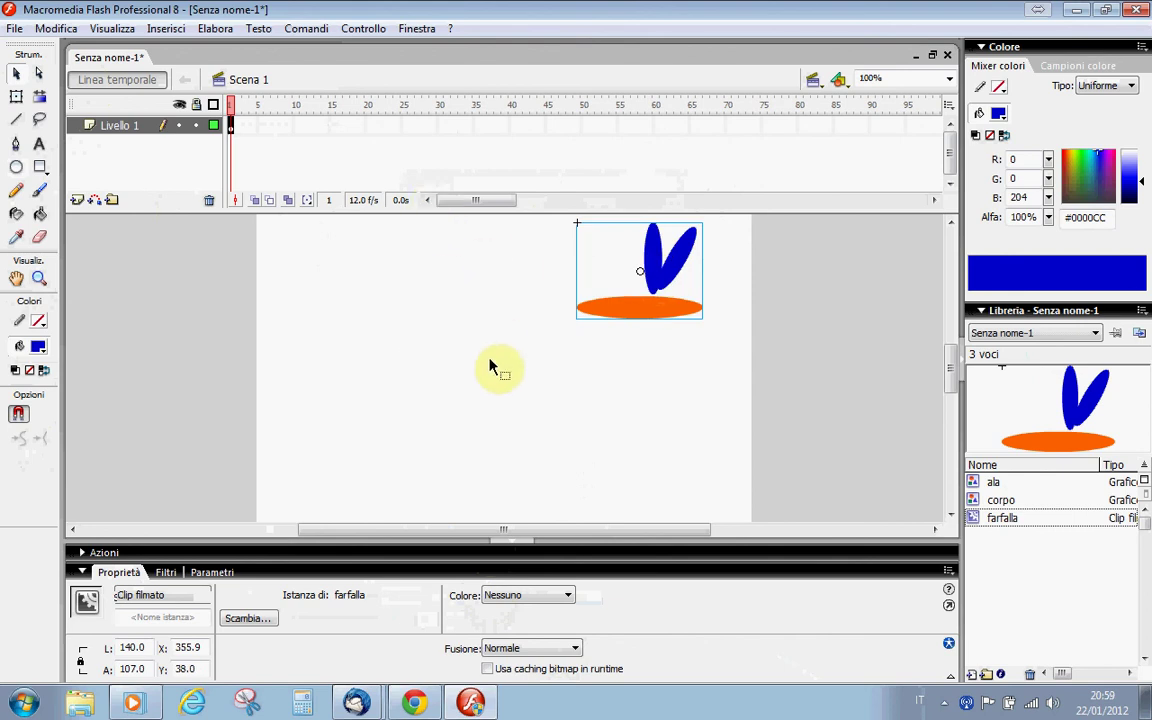
{"action": "left_click", "coordinate": [331, 125]}
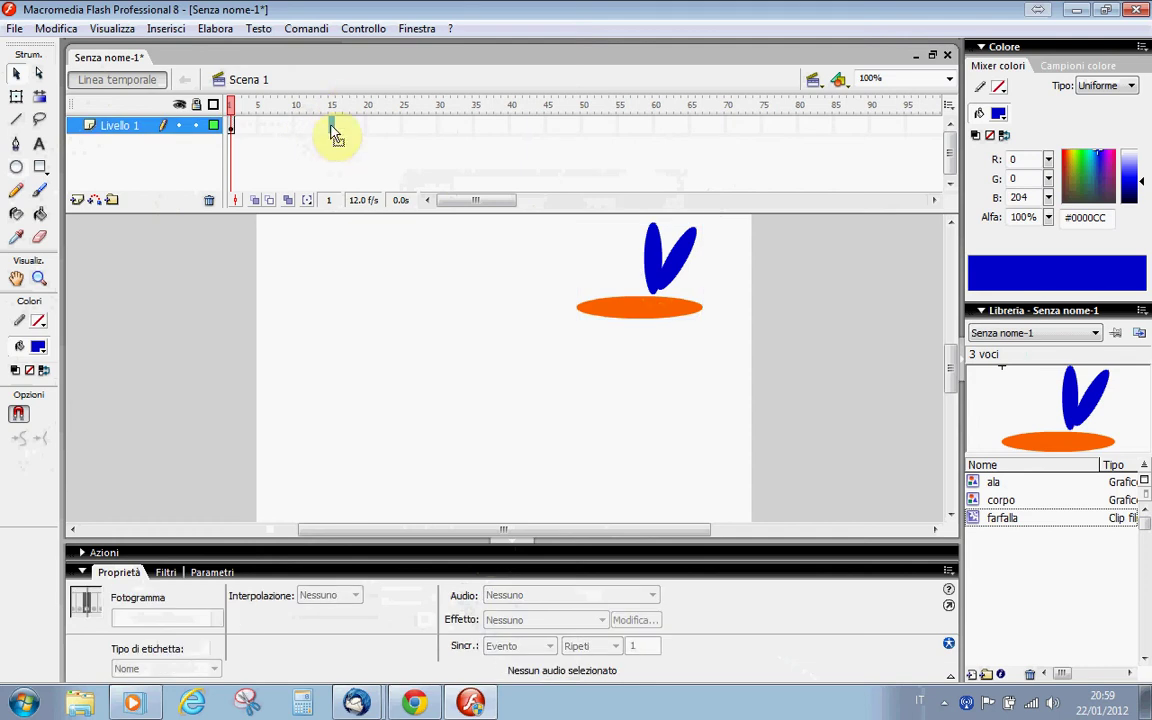
{"action": "right_click", "coordinate": [331, 127]}
{"action": "left_click", "coordinate": [372, 216]}
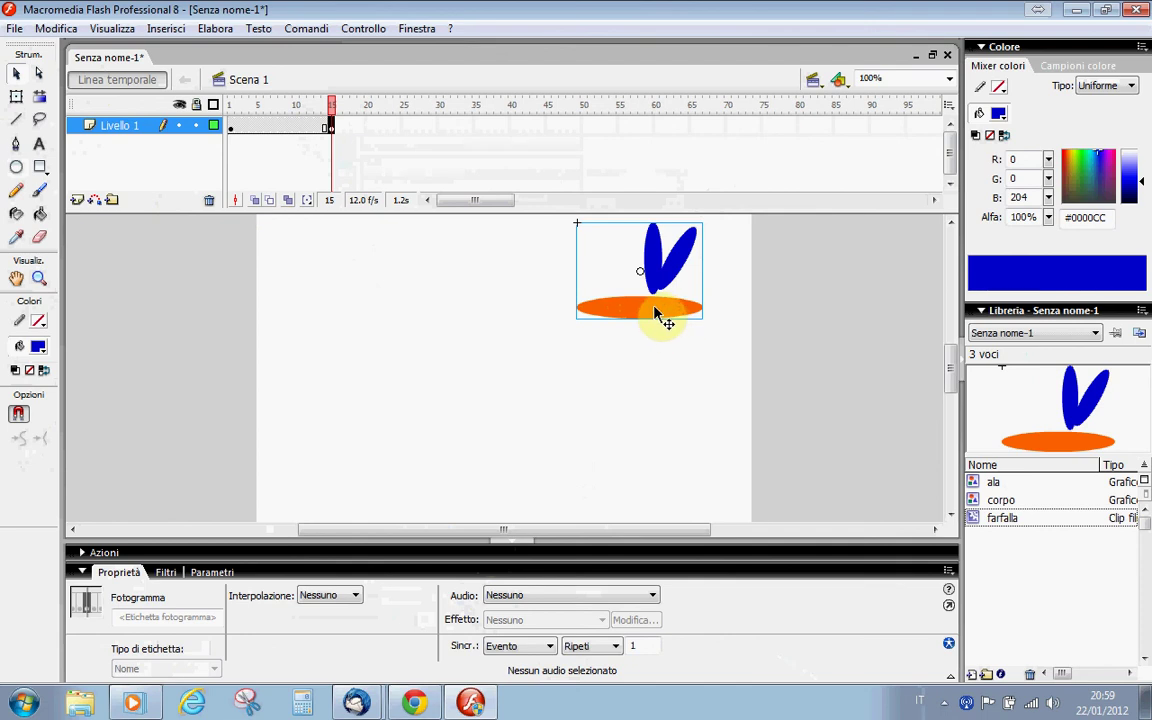
{"action": "left_click_drag", "start_coordinate": [655, 314], "coordinate": [528, 374]}
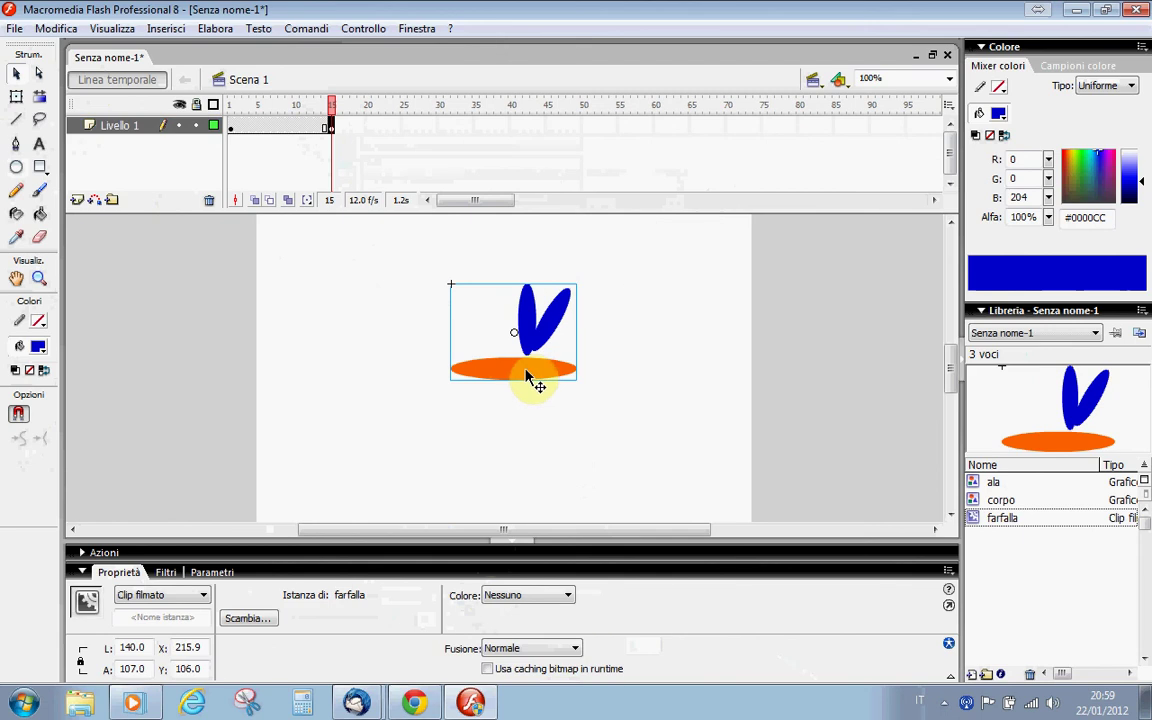
{"action": "left_click", "coordinate": [442, 126]}
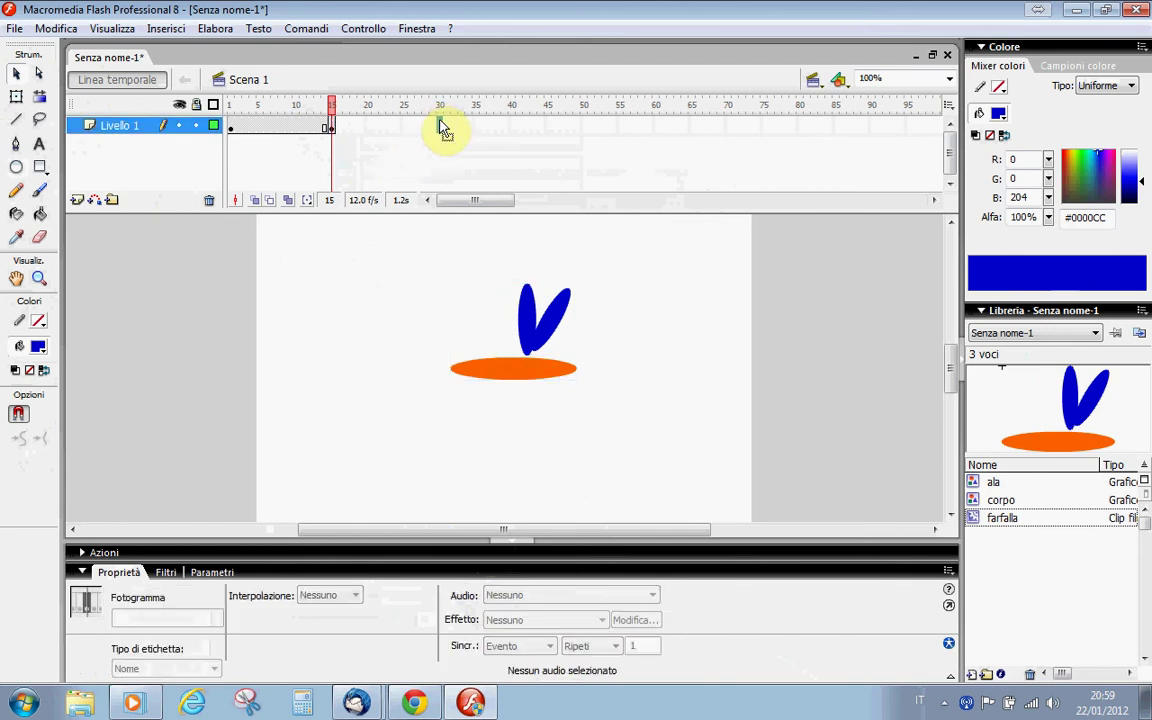
- Add a frame-30 keyframe and move the butterfly to the lower left (X 61.0, Y 204.0)
{"action": "right_click", "coordinate": [442, 126]}
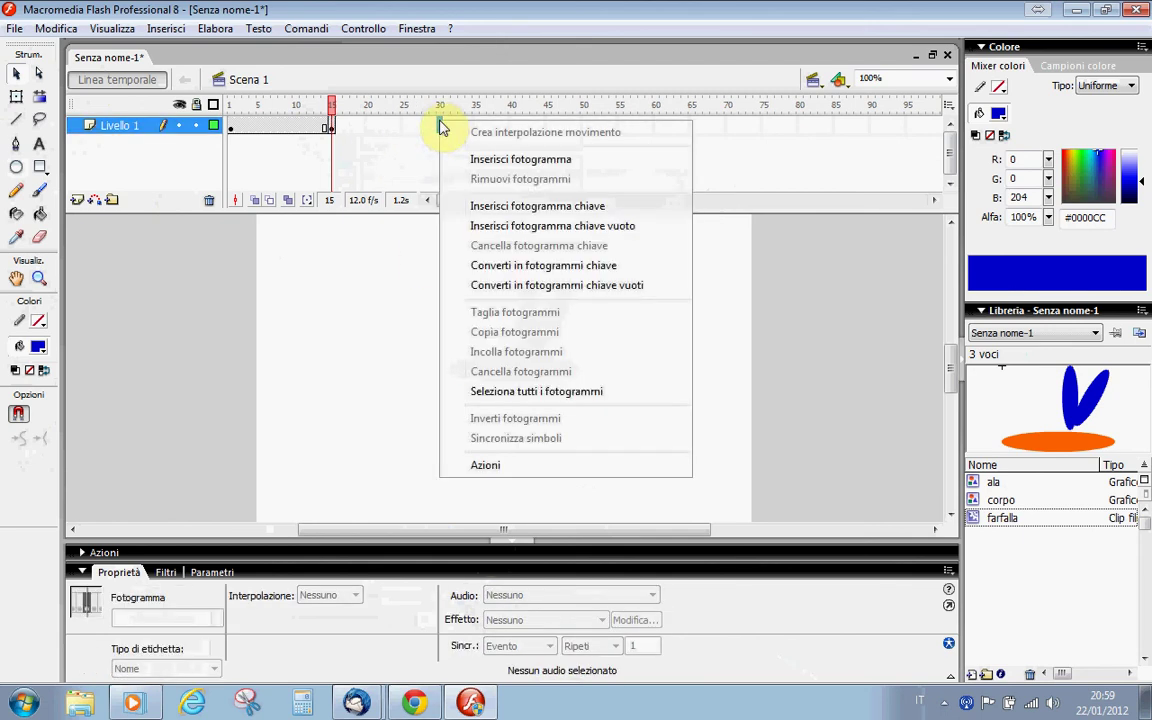
{"action": "left_click", "coordinate": [459, 205]}
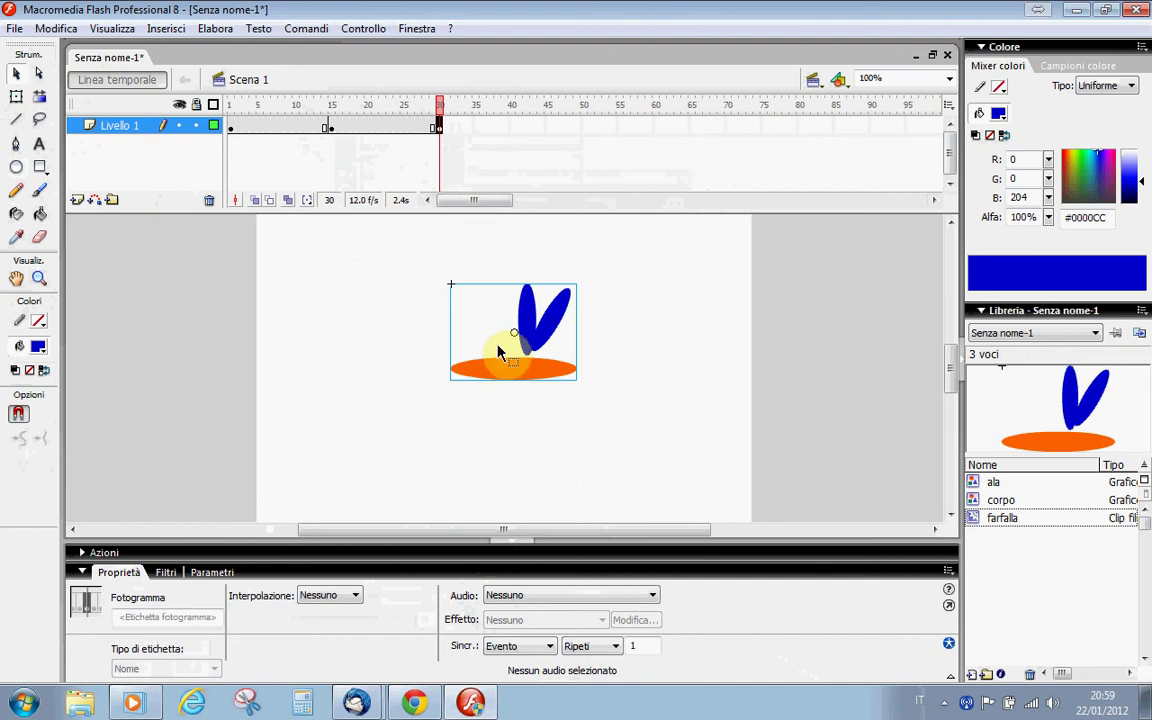
{"action": "mouse_move", "coordinate": [501, 339]}
{"action": "left_mouse_down"}
{"action": "mouse_move", "coordinate": [468, 340]}
{"action": "mouse_move", "coordinate": [488, 368]}
{"action": "left_mouse_up"}
{"action": "left_click", "coordinate": [492, 373]}
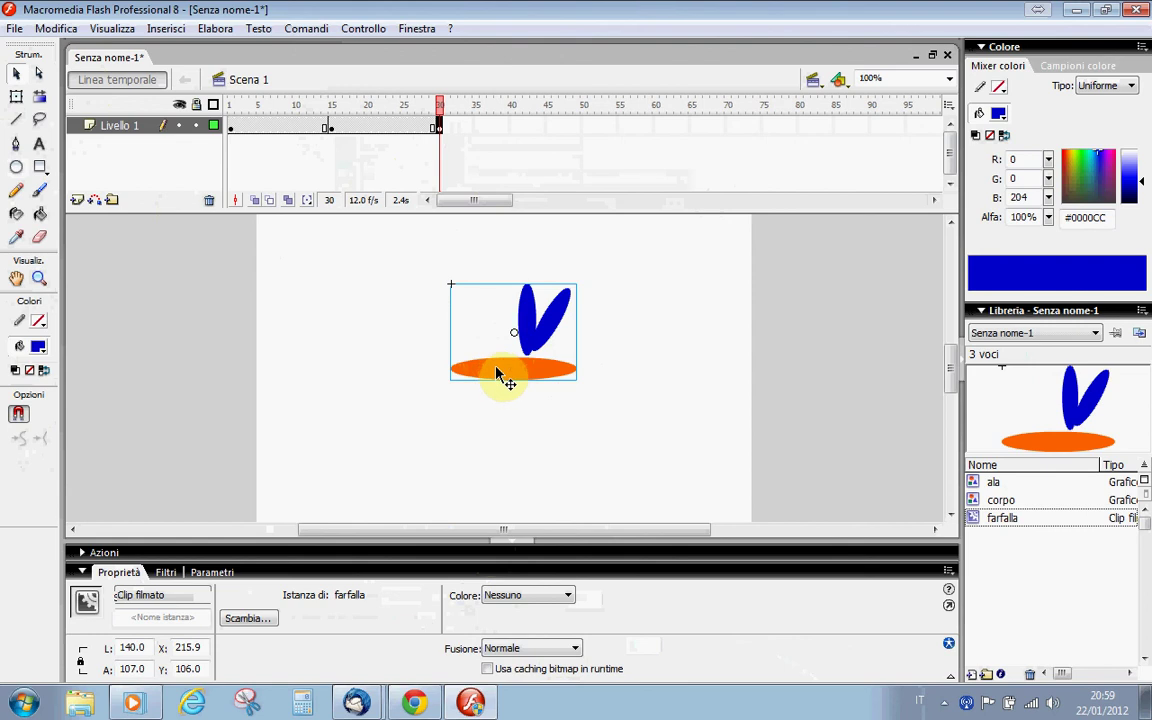
{"action": "left_click_drag", "start_coordinate": [503, 375], "coordinate": [365, 463]}
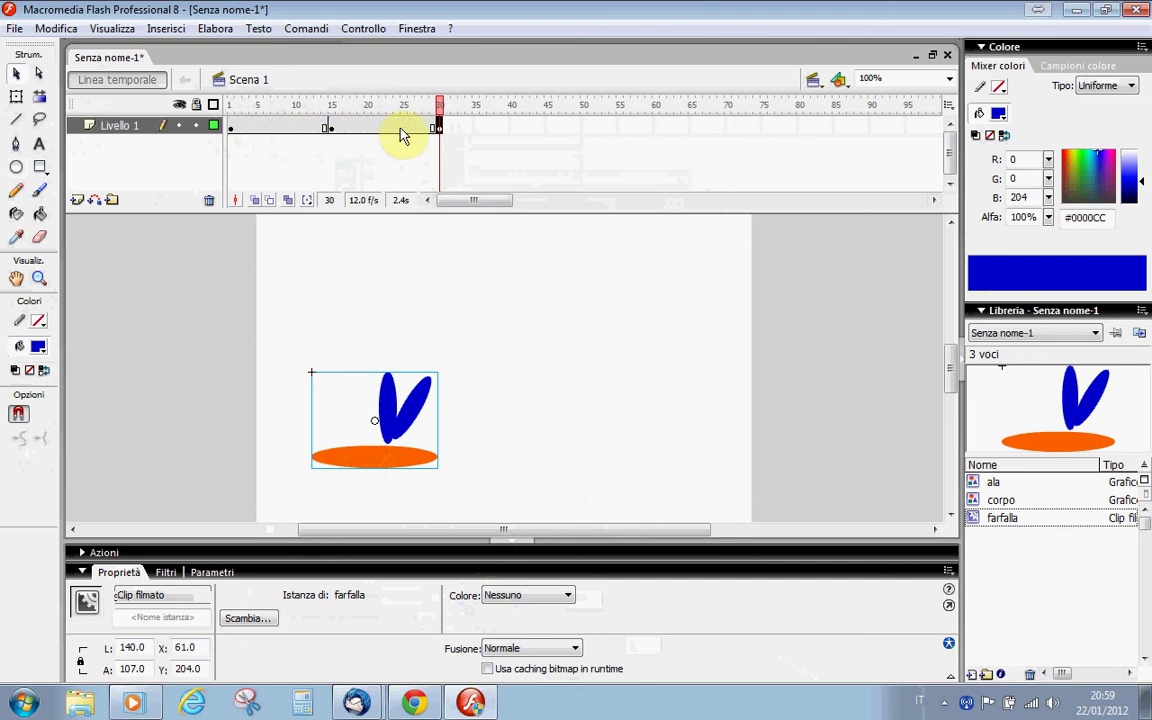
- Apply motion tweens over frames 1–15 and 15–30, then play from frame 1
{"action": "right_click", "coordinate": [281, 128]}
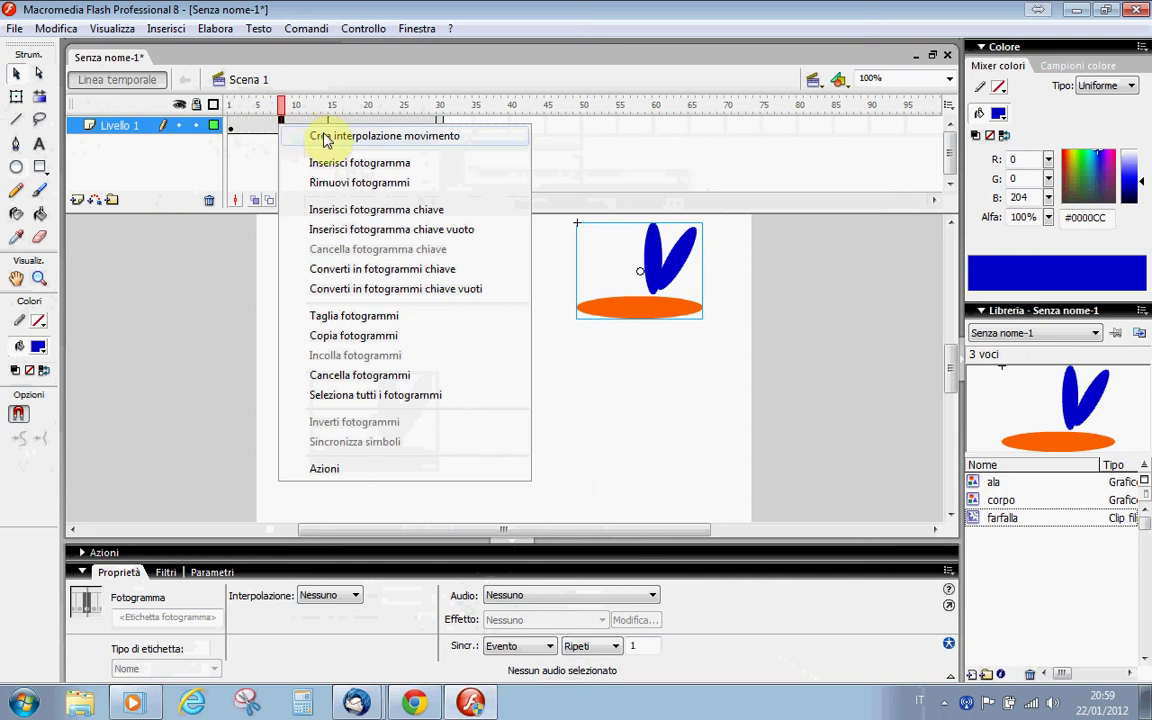
{"action": "left_click", "coordinate": [326, 140]}
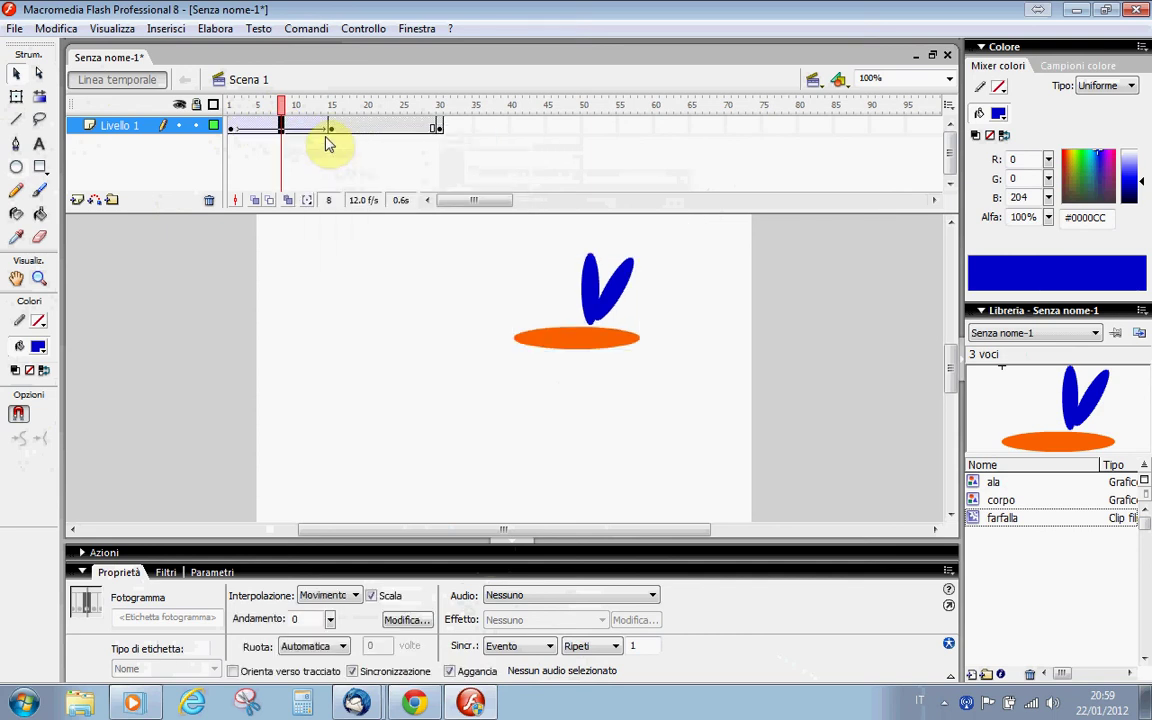
{"action": "right_click", "coordinate": [383, 127]}
{"action": "left_click", "coordinate": [418, 141]}
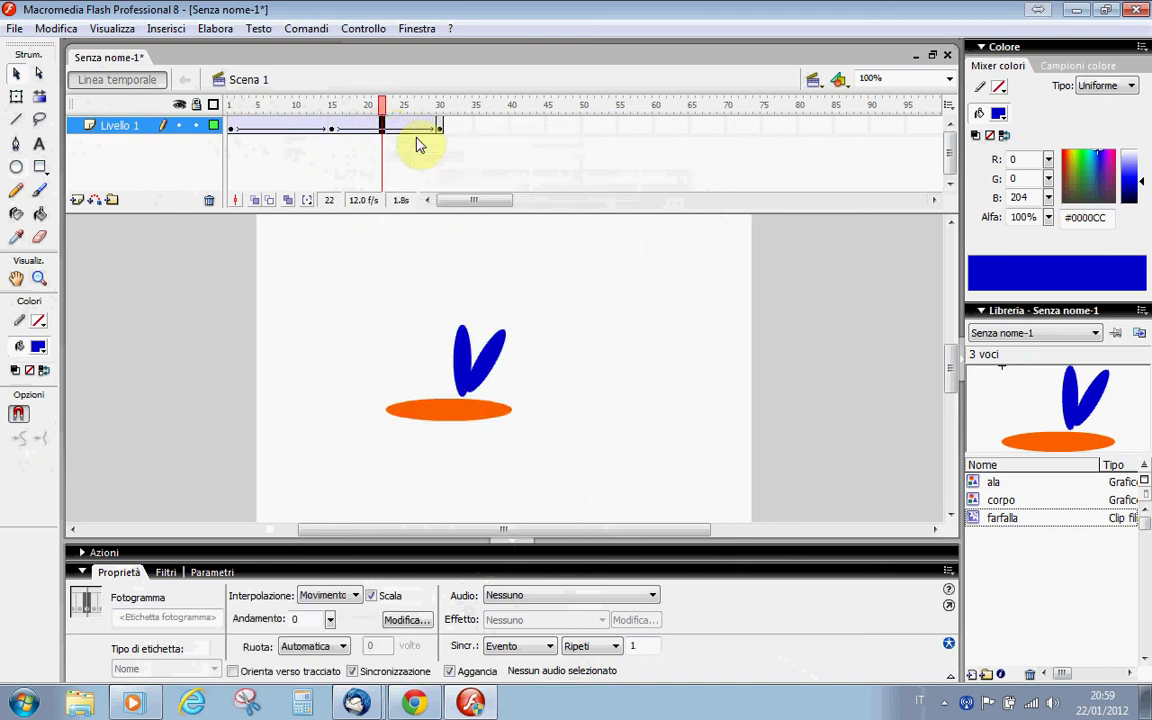
{"action": "left_click", "coordinate": [233, 128]}
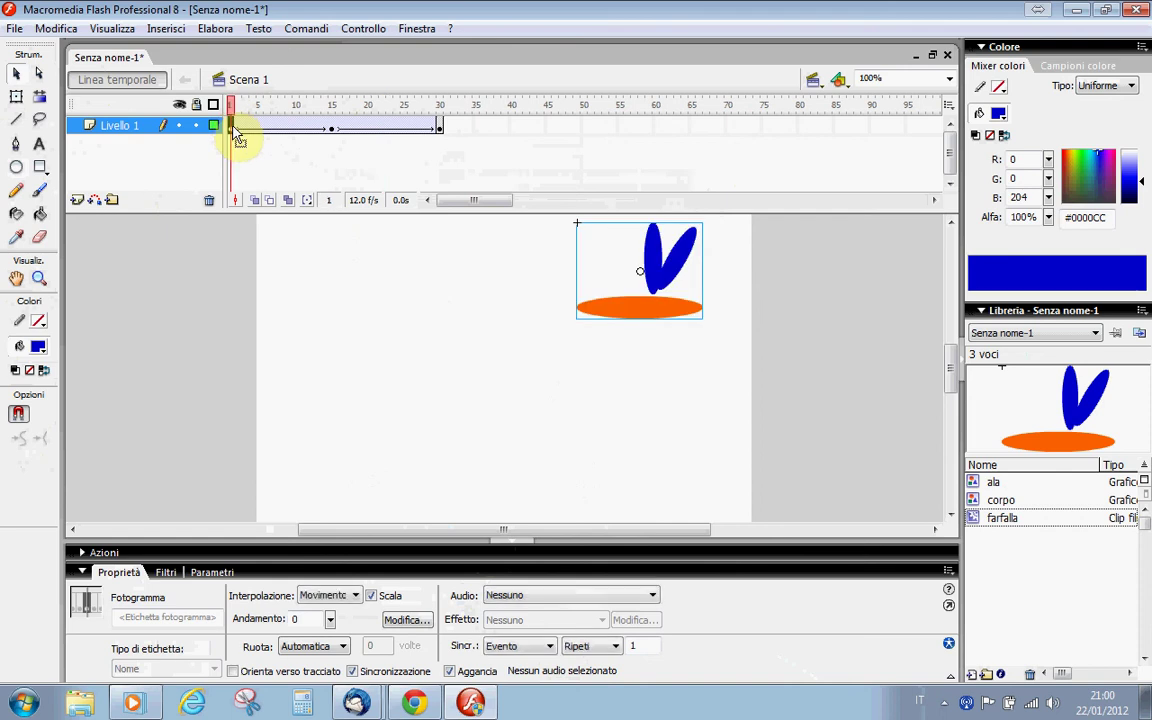
{"action": "key", "text": "Return"}
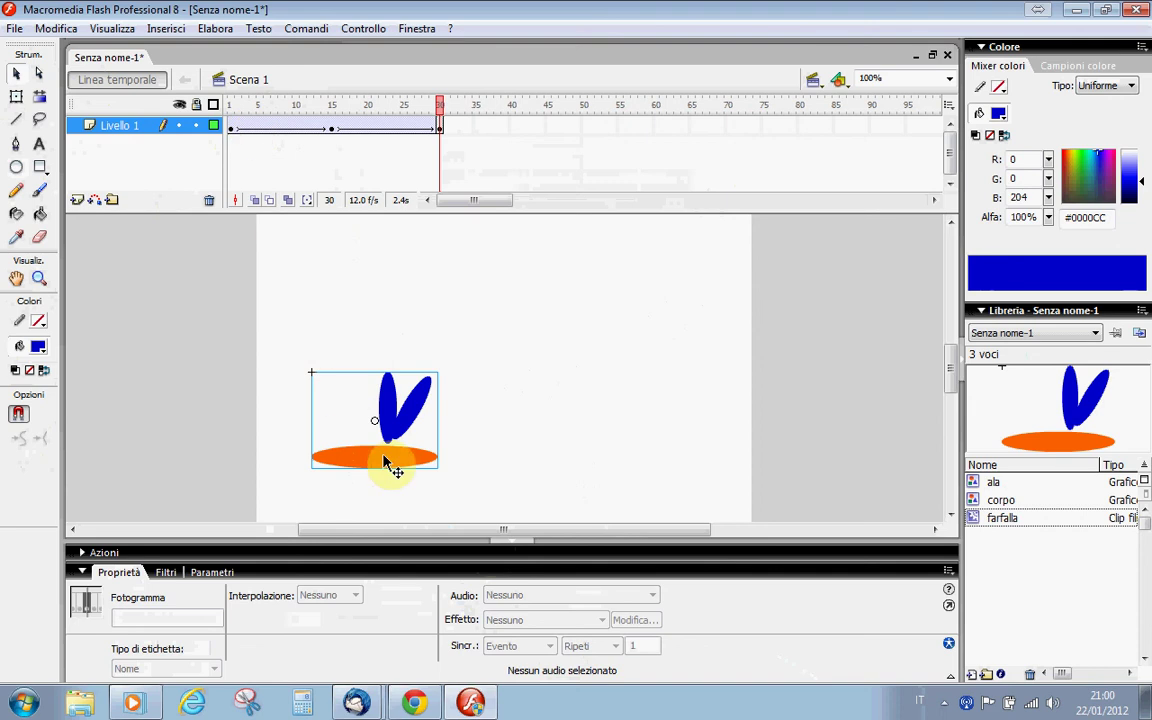
- Inside the farfalla clip, distribute the wing and body shapes onto their own ala and corpo layers
{"action": "double_click", "coordinate": [384, 460]}
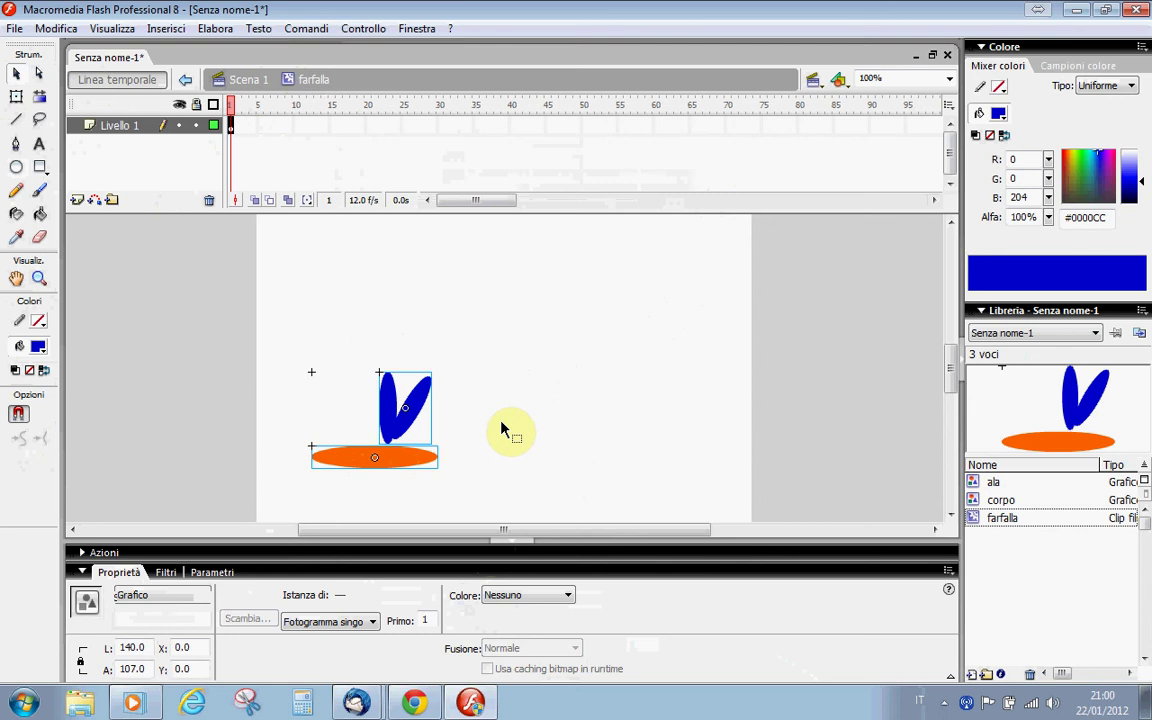
{"action": "right_click", "coordinate": [380, 461]}
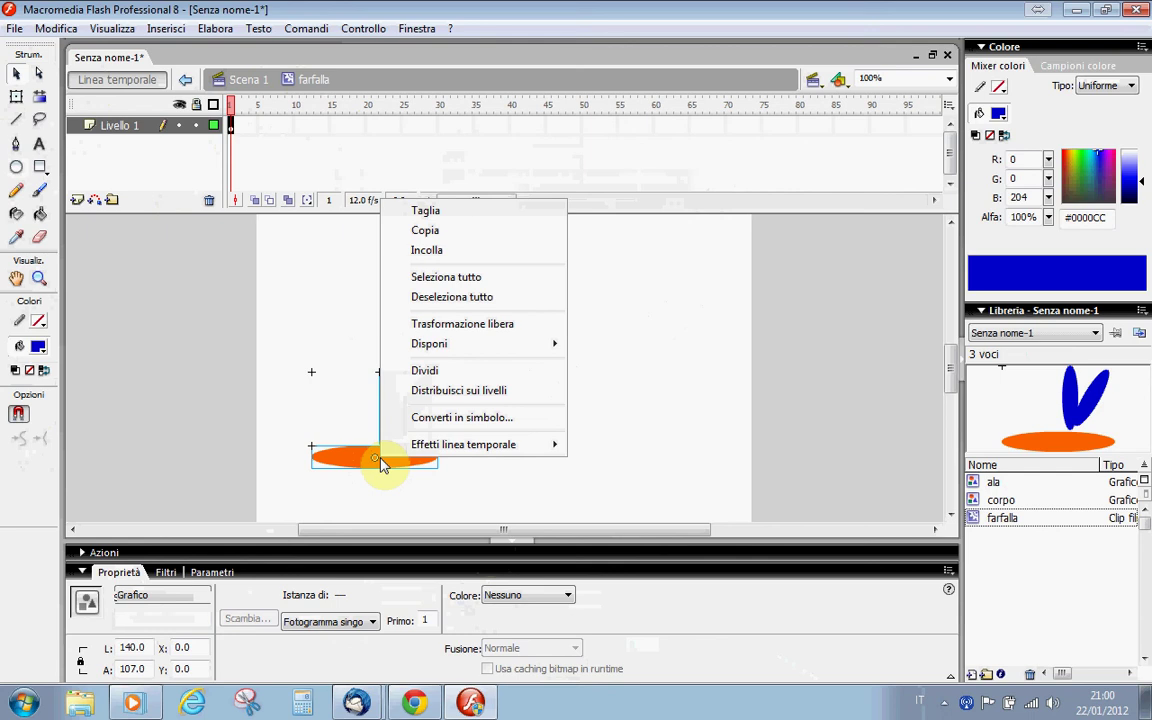
{"action": "left_click", "coordinate": [420, 391]}
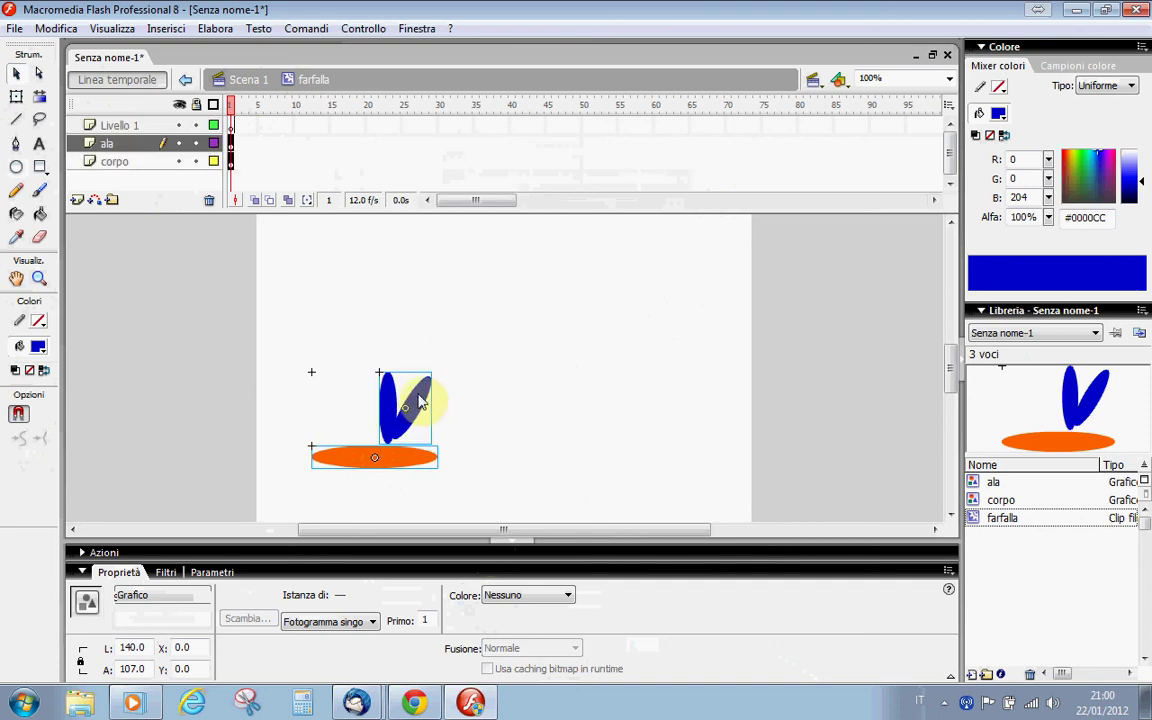
- Delete the empty Livello 1 layer, leaving only the ala and corpo layers
{"action": "left_click", "coordinate": [120, 163]}
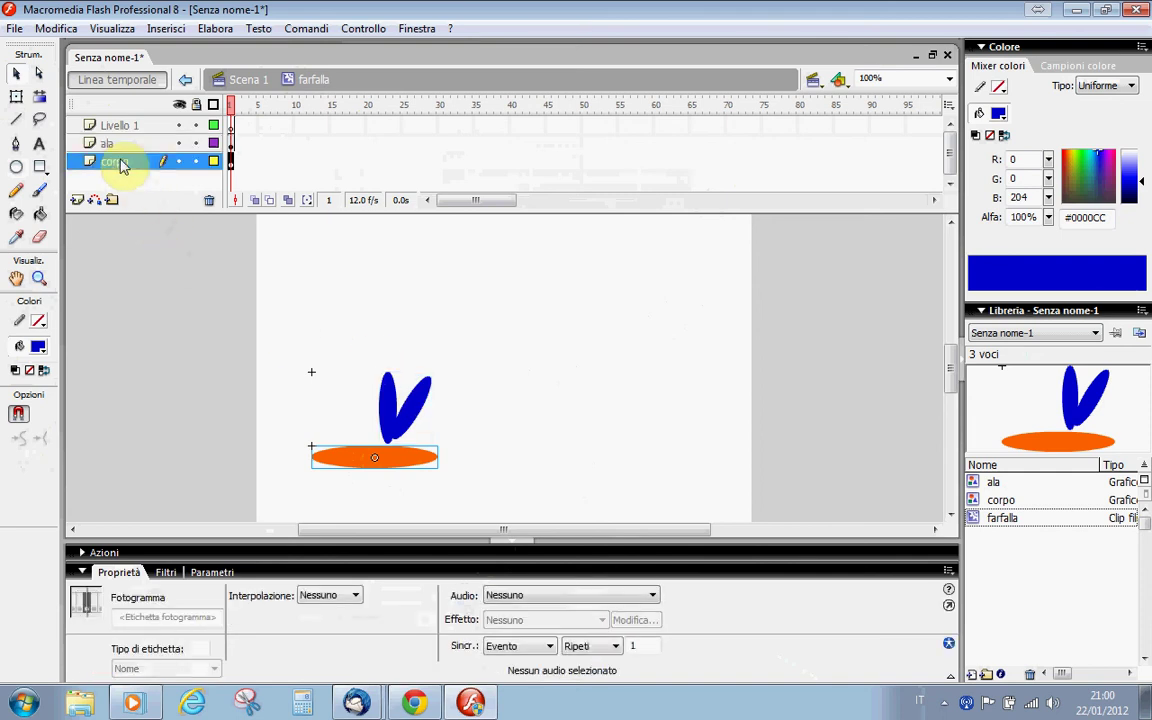
{"action": "left_click", "coordinate": [120, 145]}
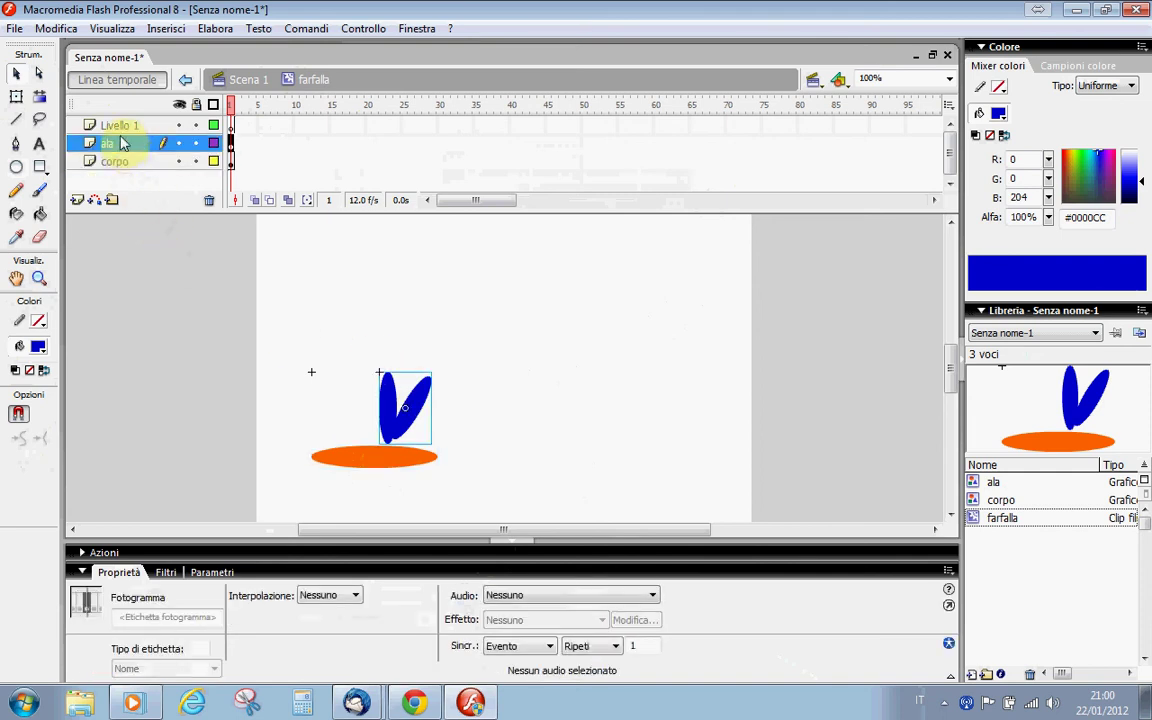
{"action": "left_click", "coordinate": [121, 127]}
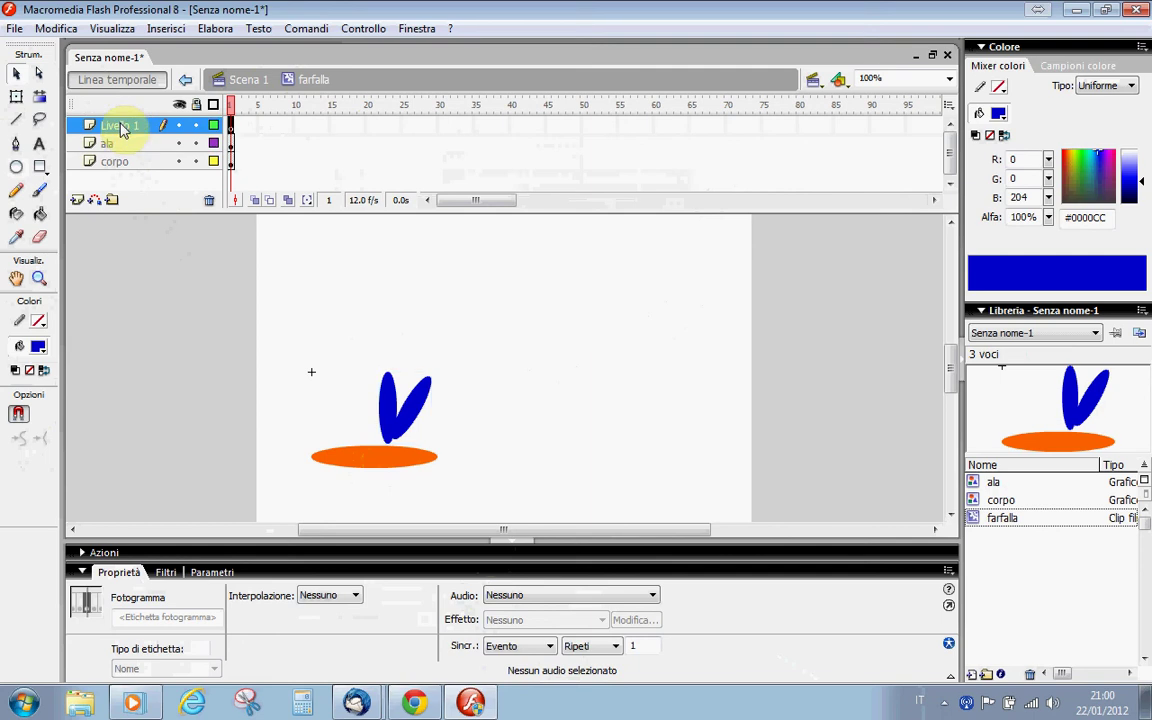
{"action": "right_click", "coordinate": [121, 130]}
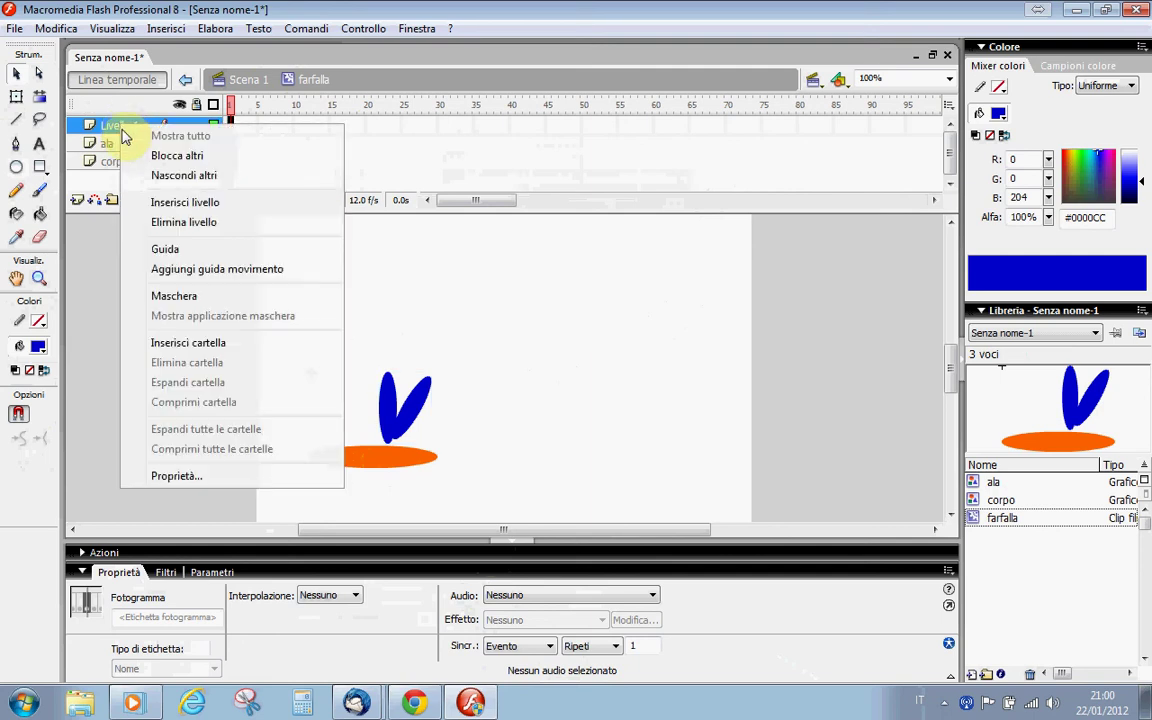
{"action": "left_click", "coordinate": [210, 228]}
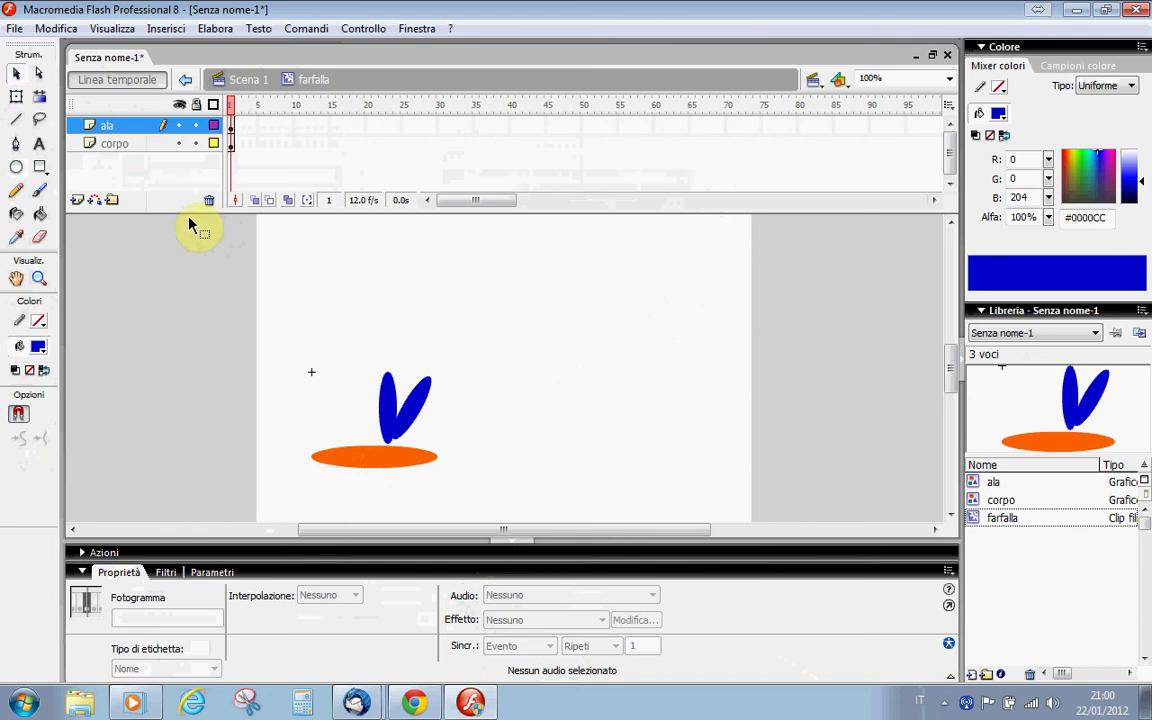
{"action": "left_click", "coordinate": [147, 146]}
{"action": "left_click", "coordinate": [143, 128]}
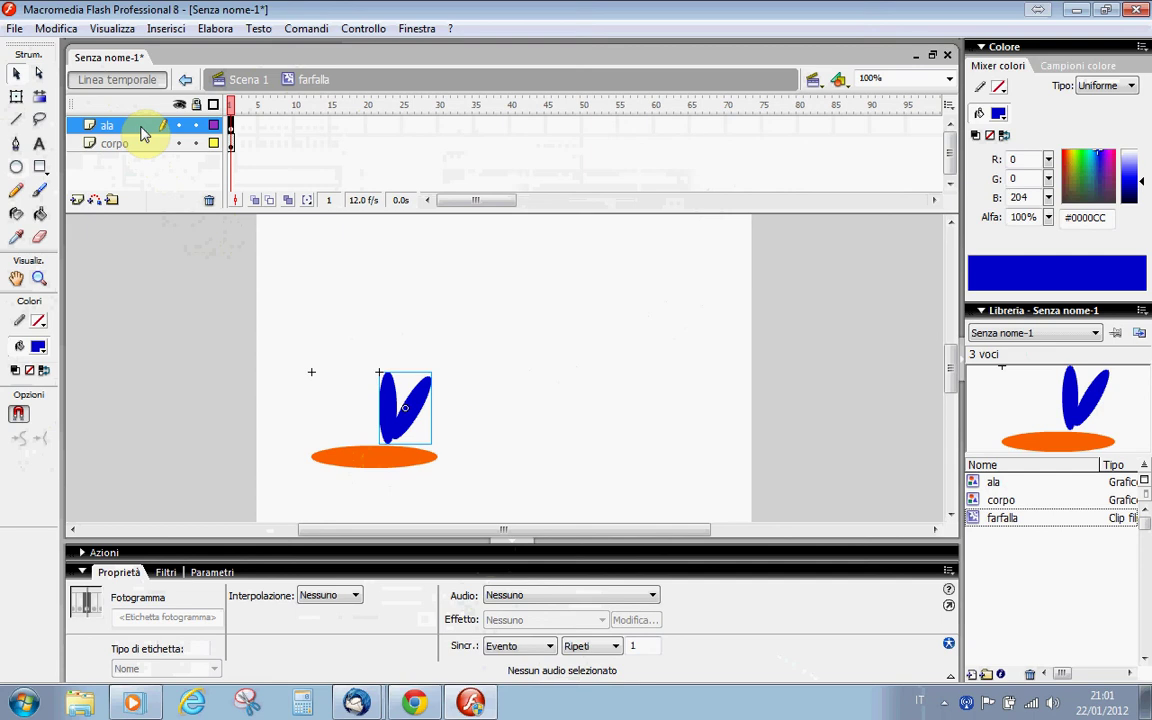